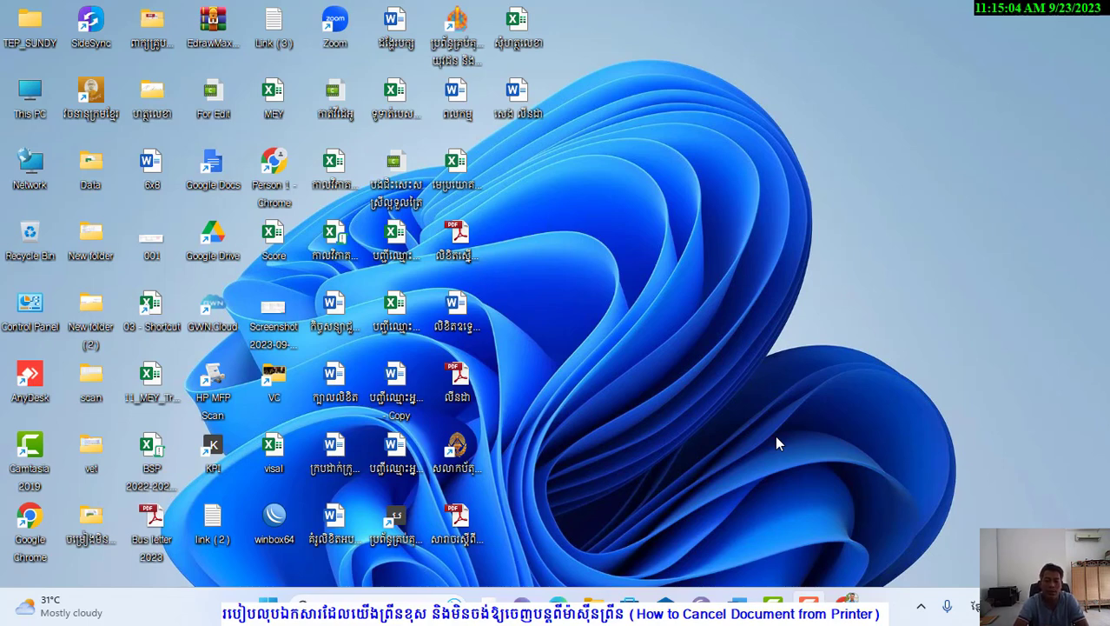
# Switch to the open Word document and print it on the Brother DCP-T510W.
pyautogui.click(733, 608)
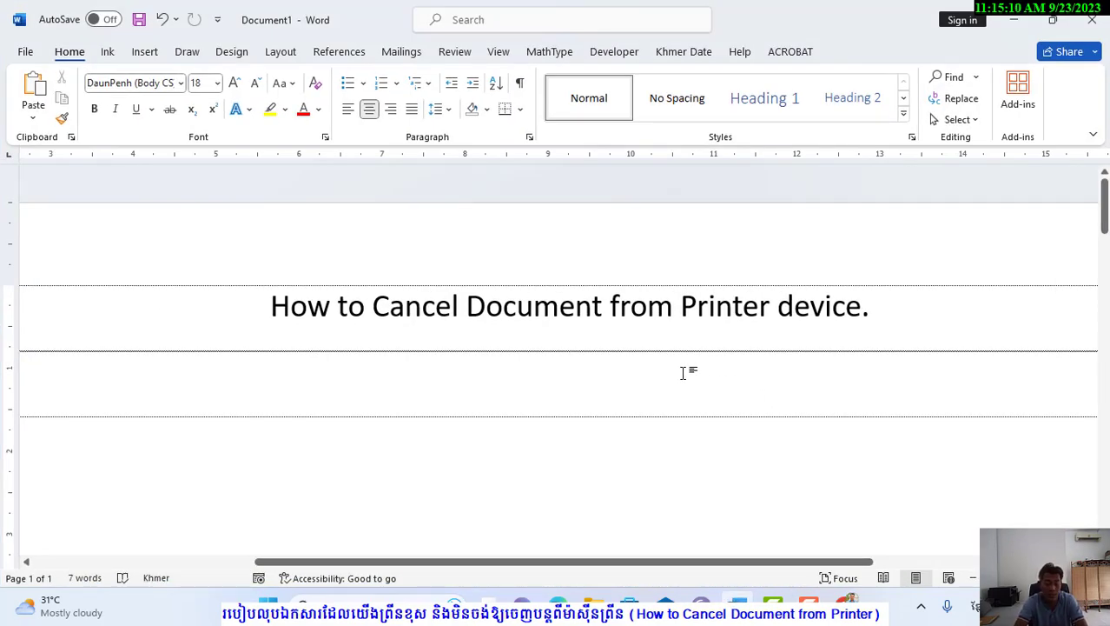
pyautogui.hotkey('ctrl', 'p')
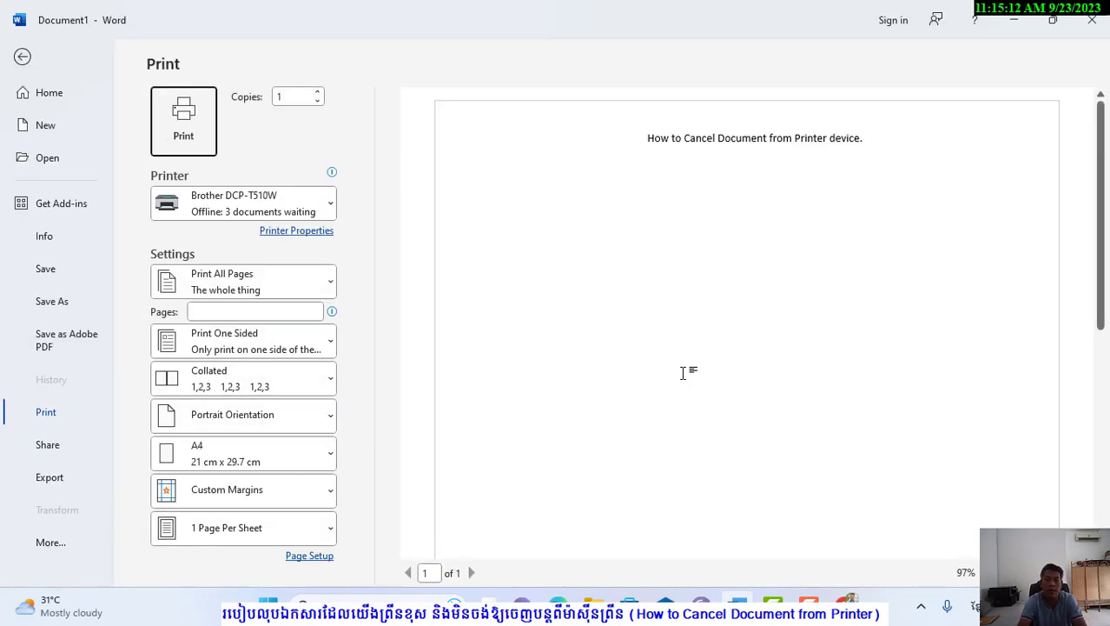
pyautogui.click(231, 215)
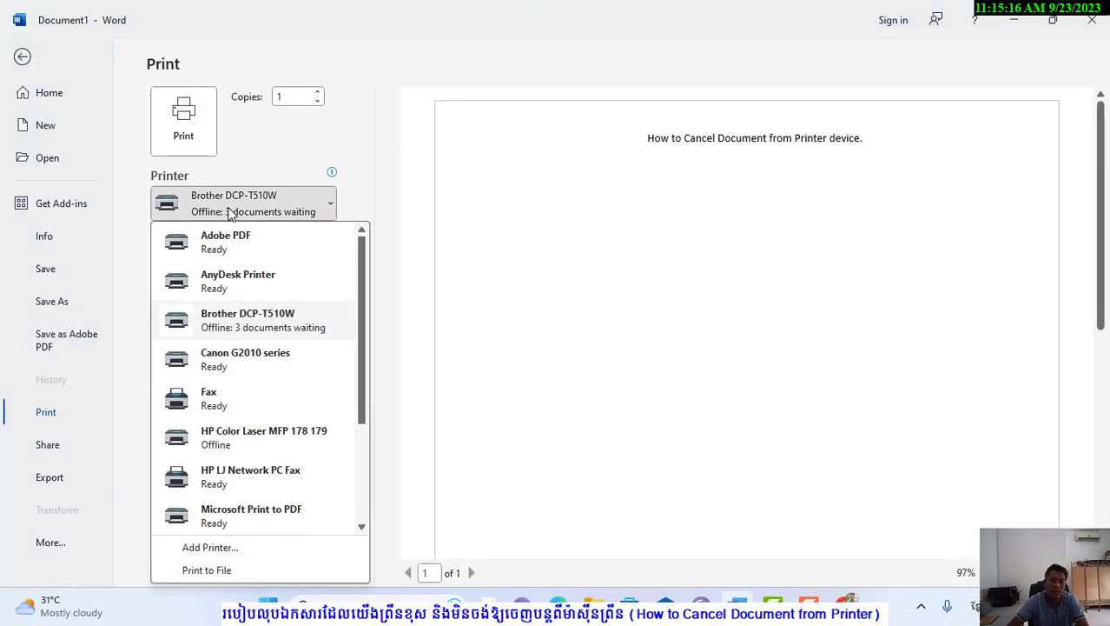
pyautogui.moveTo(256, 323)
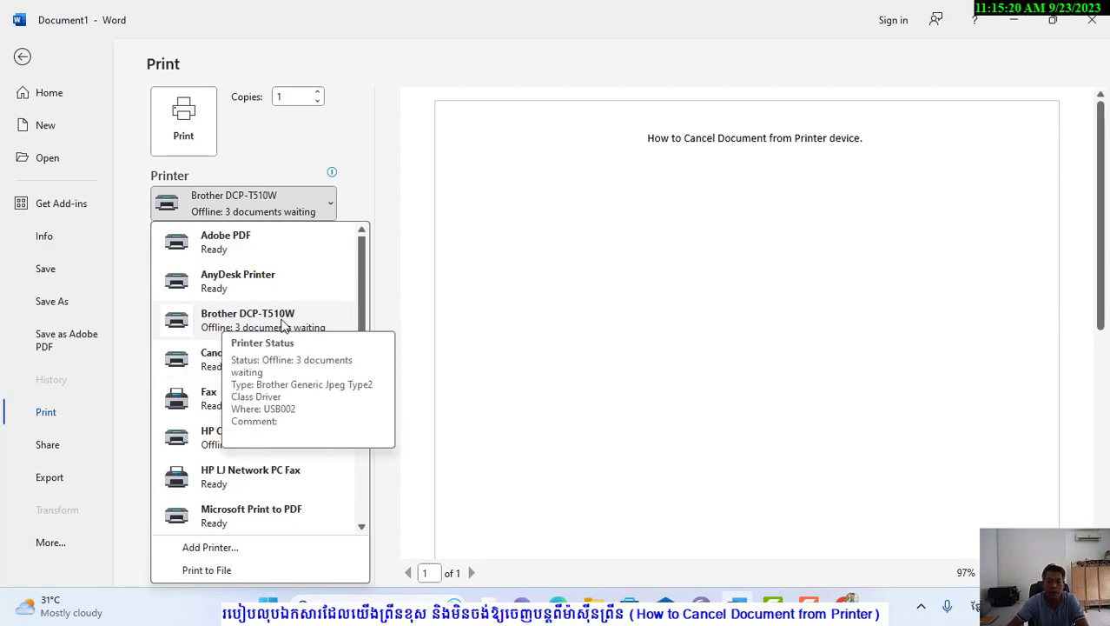
pyautogui.click(281, 323)
pyautogui.click(184, 132)
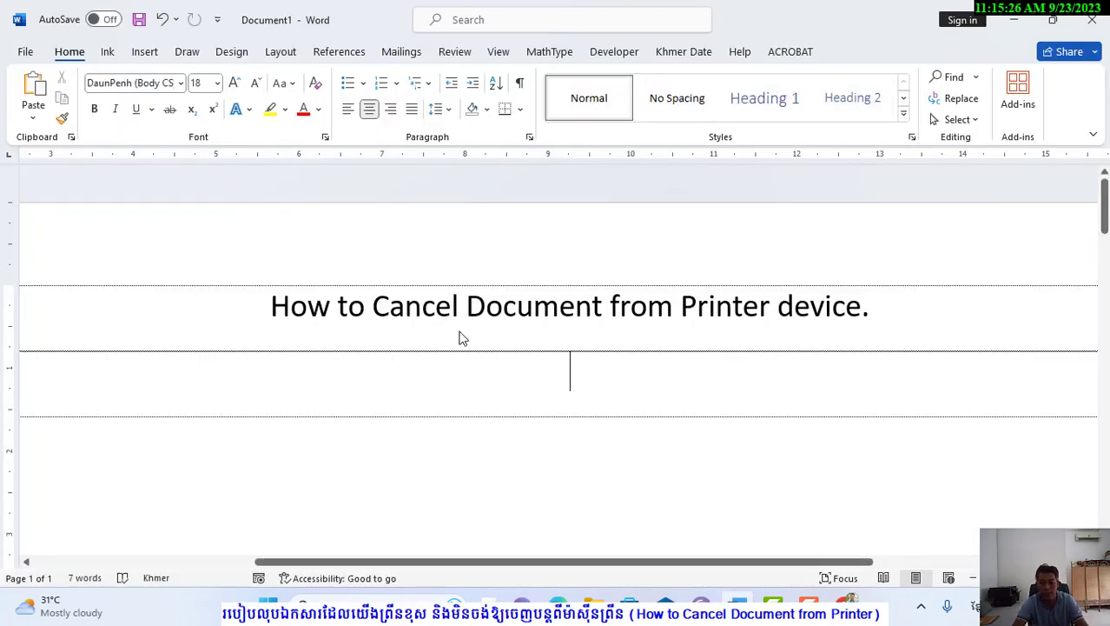
# Send the same document to the Brother DCP-T510W two more times as separate print jobs.
pyautogui.hotkey('ctrl', 'p')
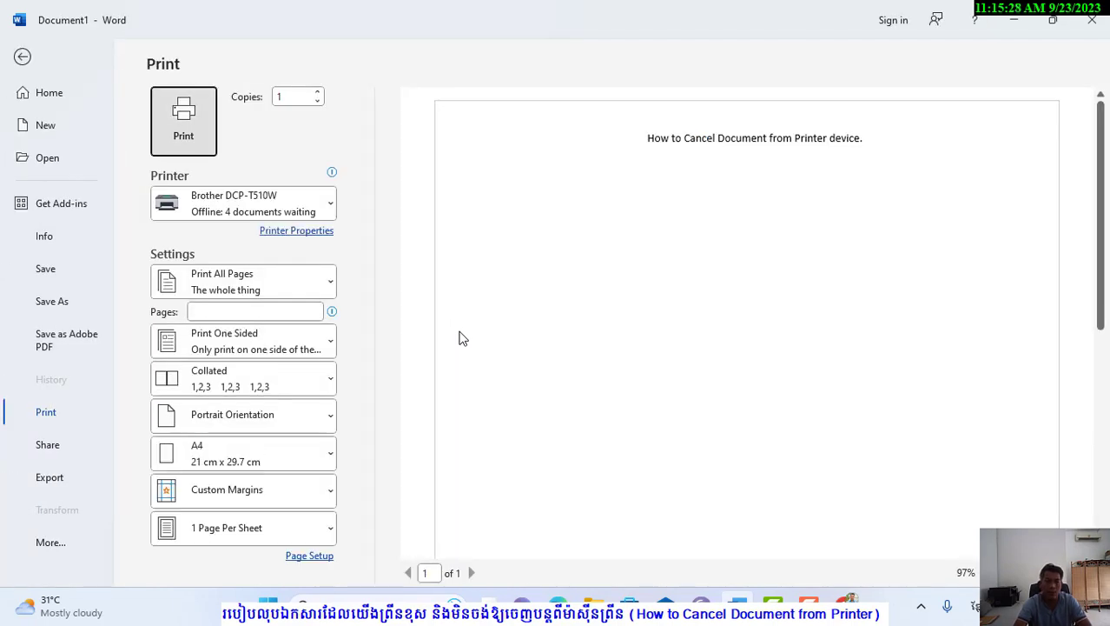
pyautogui.press('Return')
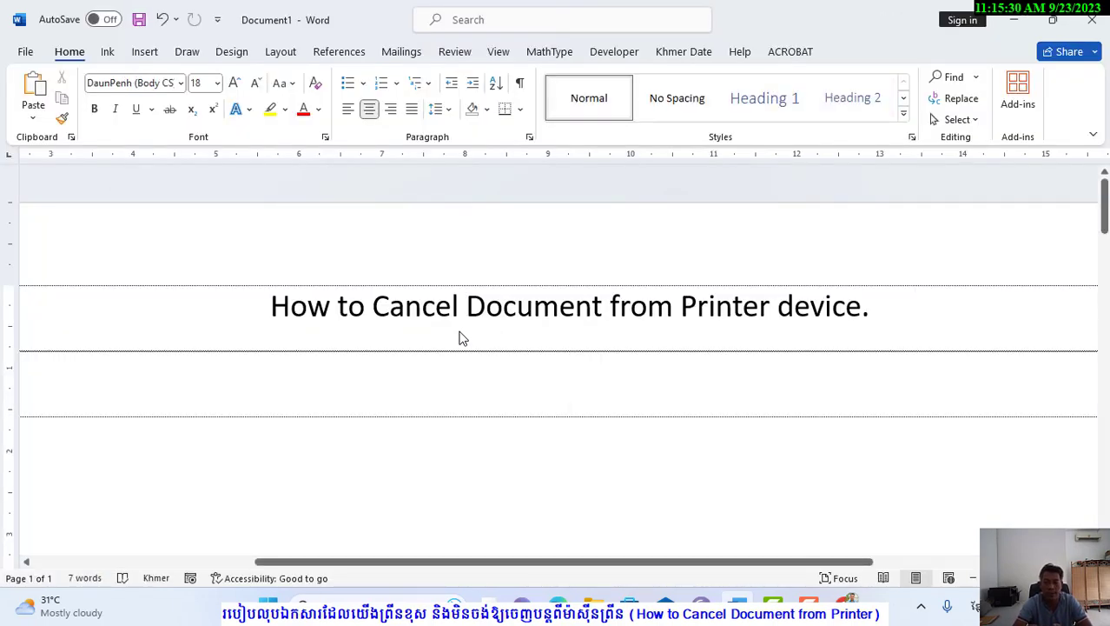
pyautogui.hotkey('ctrl', 'p')
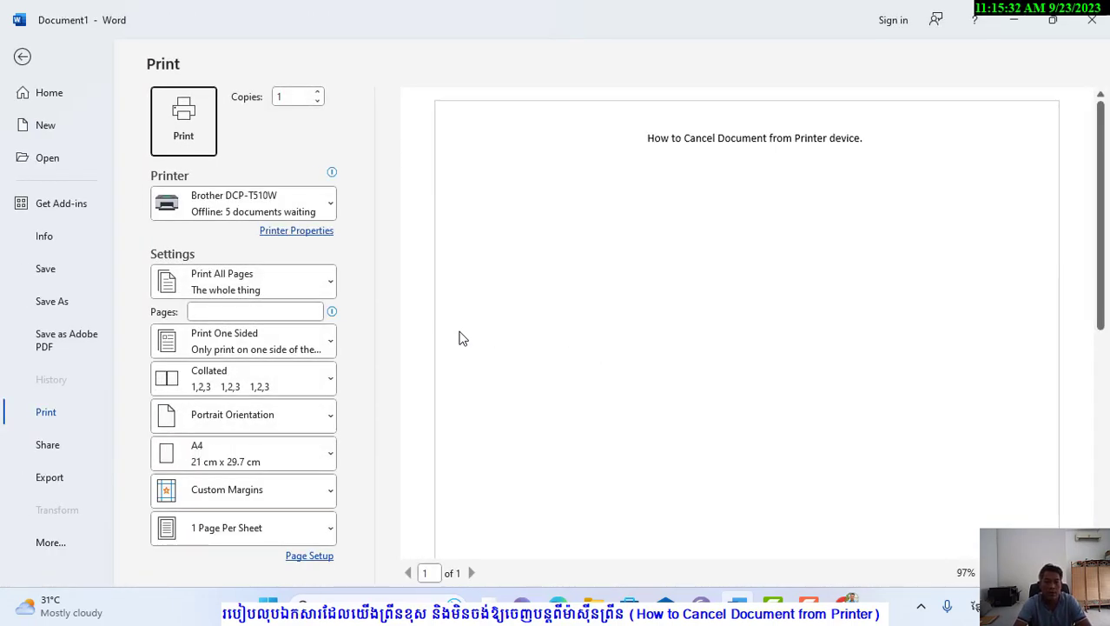
pyautogui.press('Return')
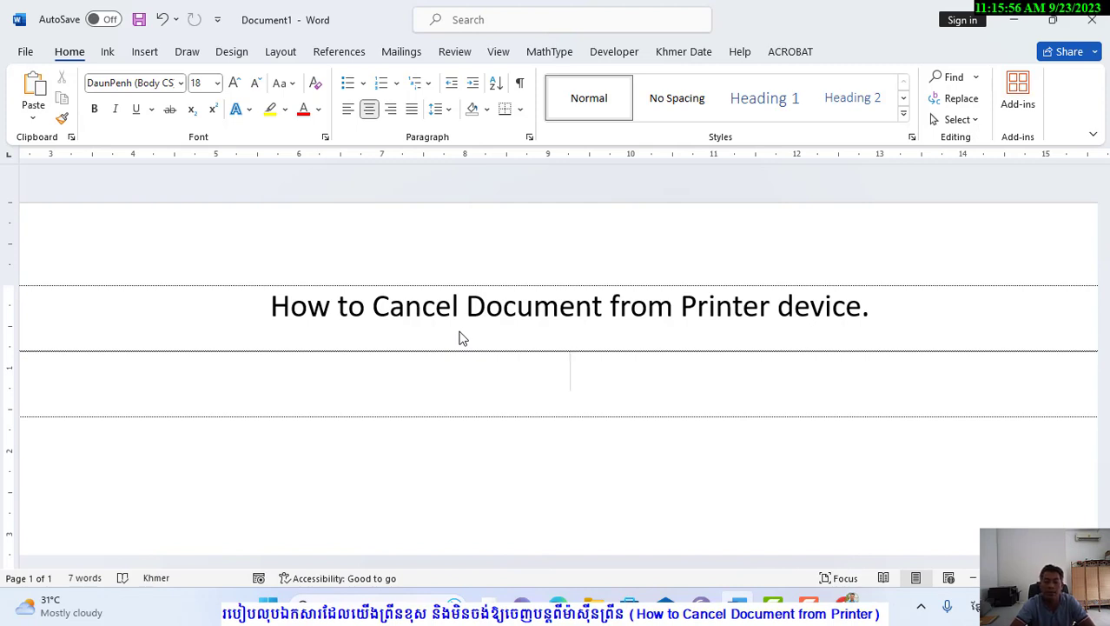
# Show the hidden system tray icons and magnify the area around the printer icon.
pyautogui.click(925, 610)
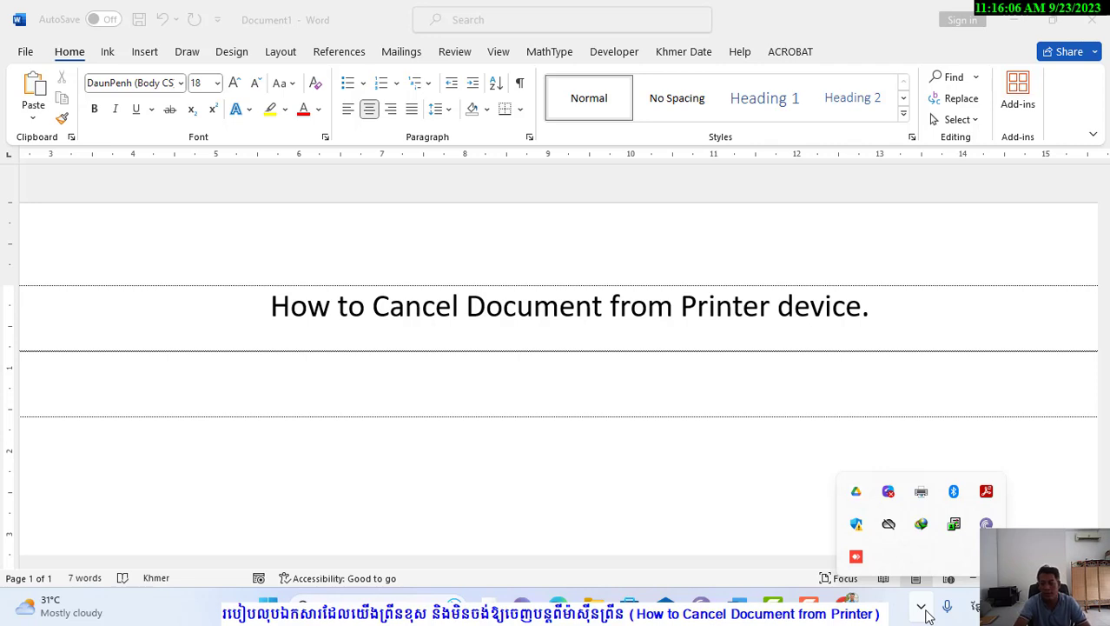
pyautogui.press('super+plus')
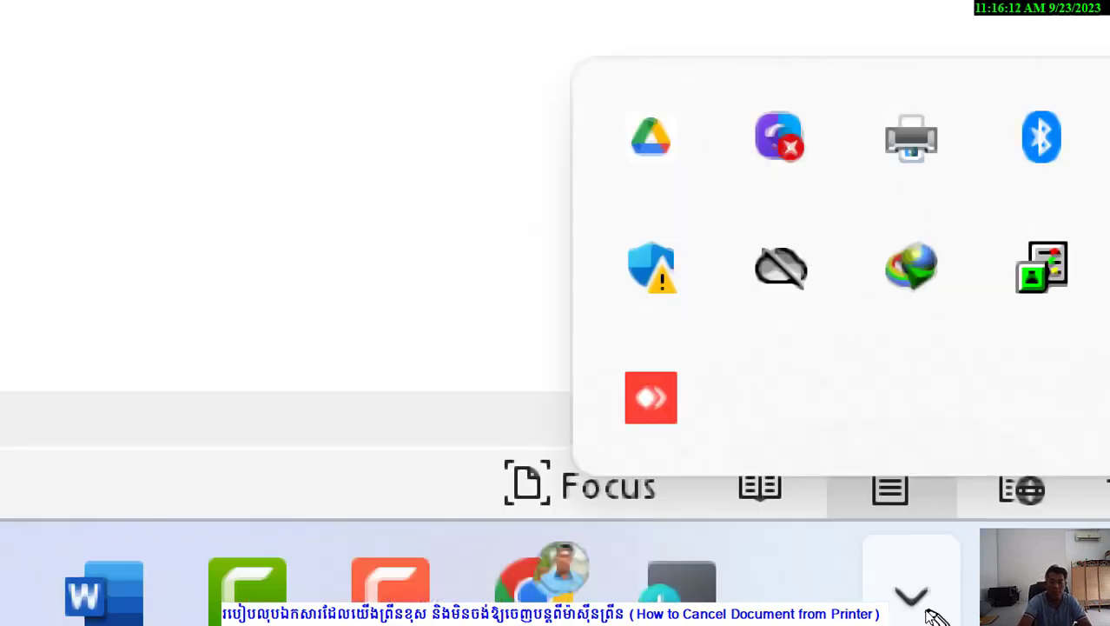
pyautogui.press('super+plus')
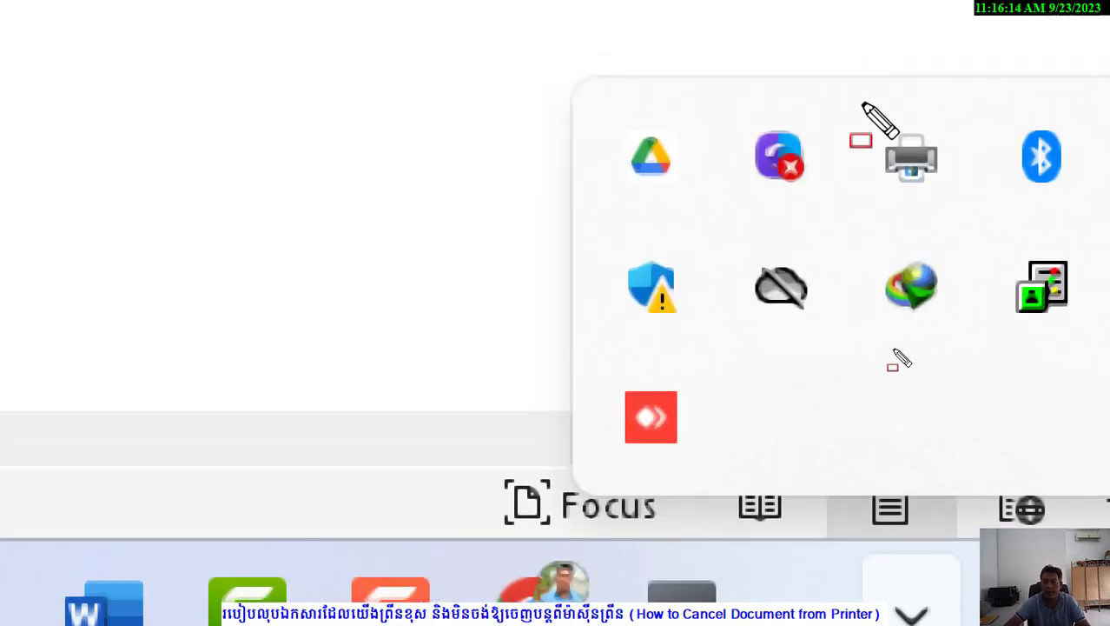
pyautogui.moveTo(860, 100)
pyautogui.mouseDown()
pyautogui.moveTo(974, 259)
pyautogui.moveTo(980, 219)
pyautogui.mouseUp()
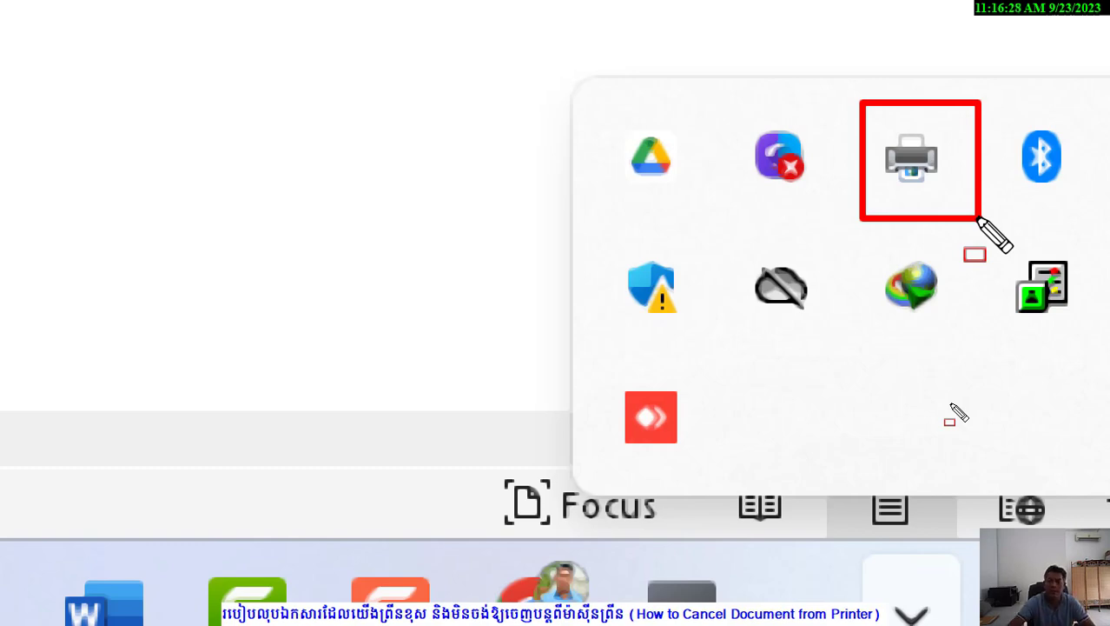
pyautogui.press('Escape')
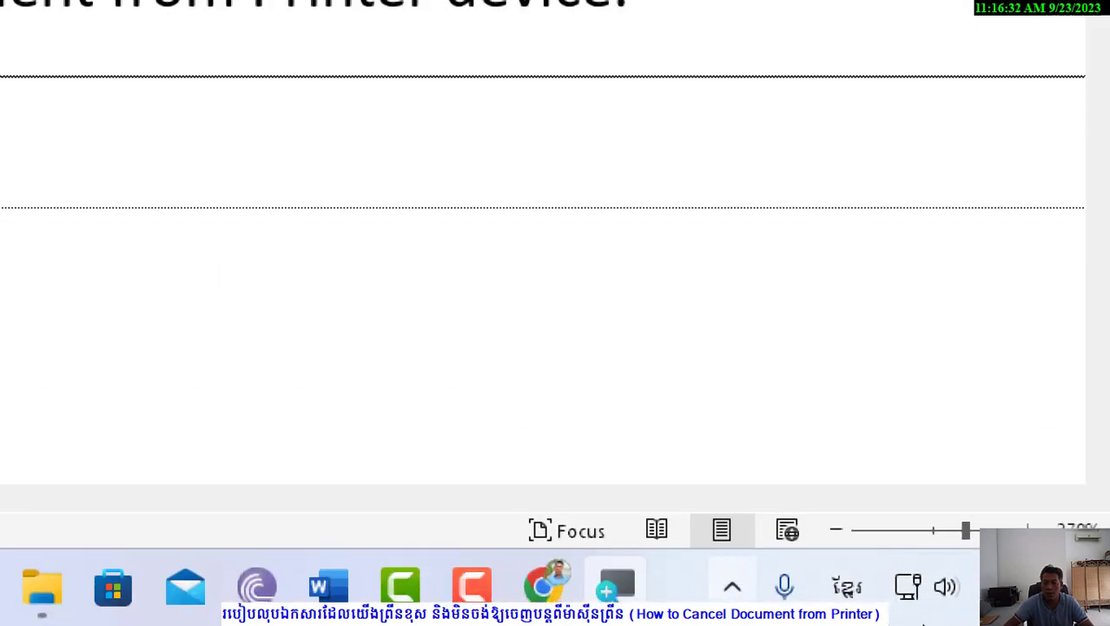
# Open the Brother DCP-T510W print queue from the hidden system tray icons and look through all the waiting jobs.
pyautogui.click(733, 586)
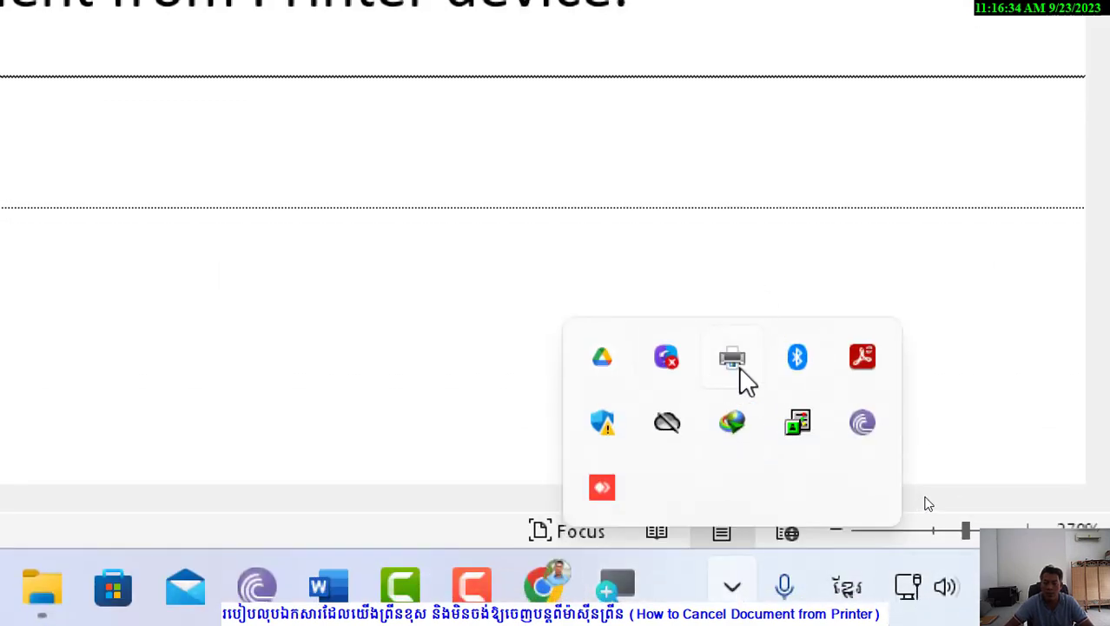
pyautogui.doubleClick(739, 369)
pyautogui.hotkey('ctrl', '1')
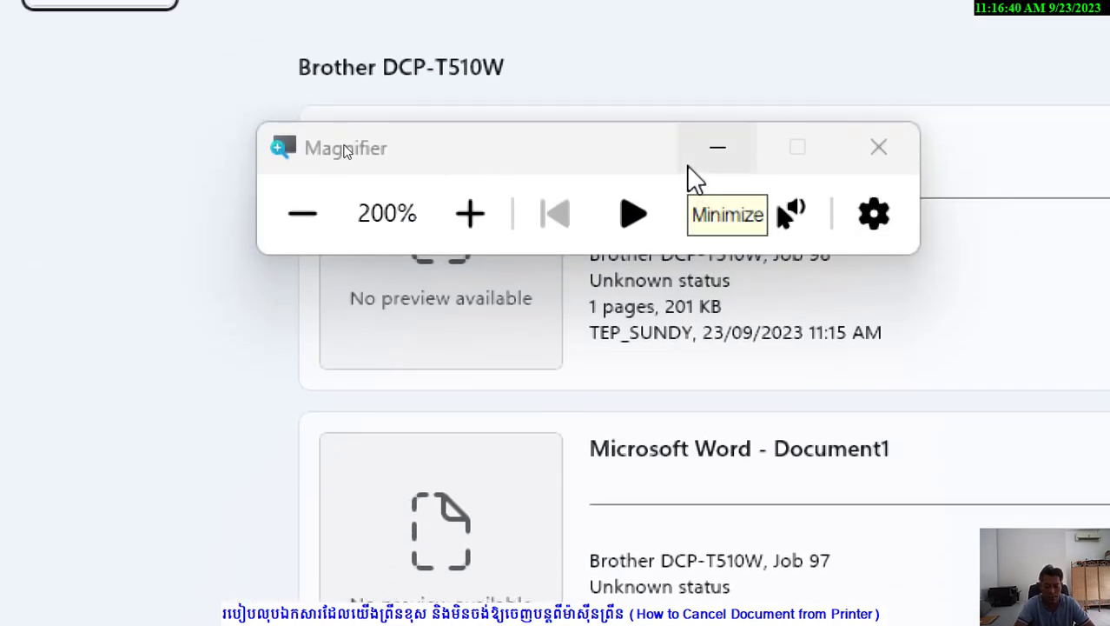
pyautogui.press('super+minus')
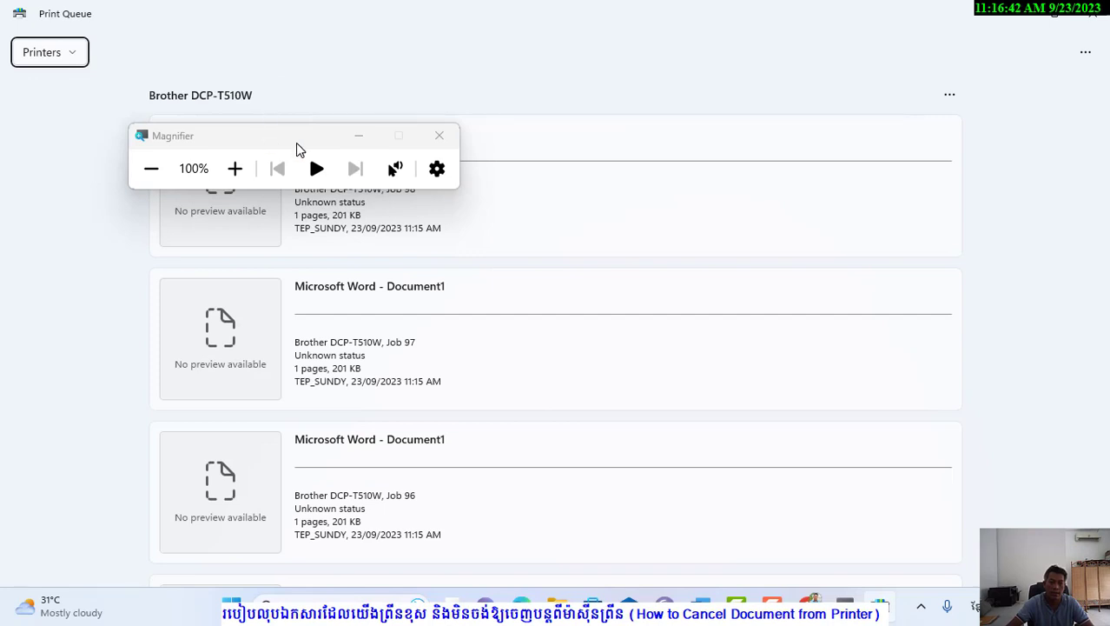
pyautogui.moveTo(296, 149); pyautogui.dragTo(293, 30)
pyautogui.scroll(-2, 286, 365)
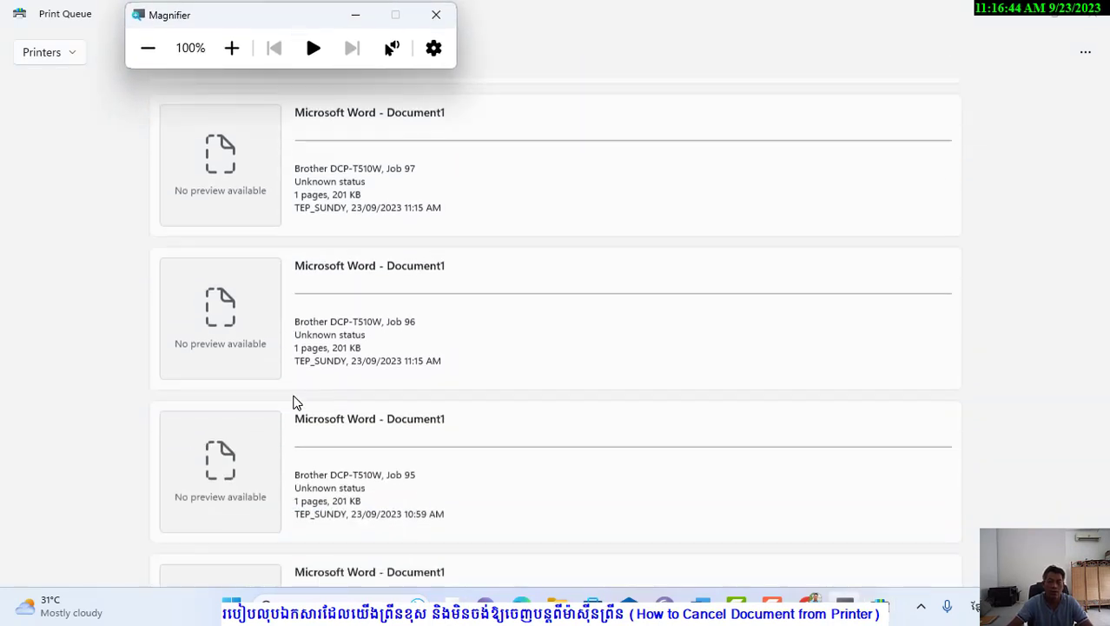
pyautogui.scroll(-3, 296, 399)
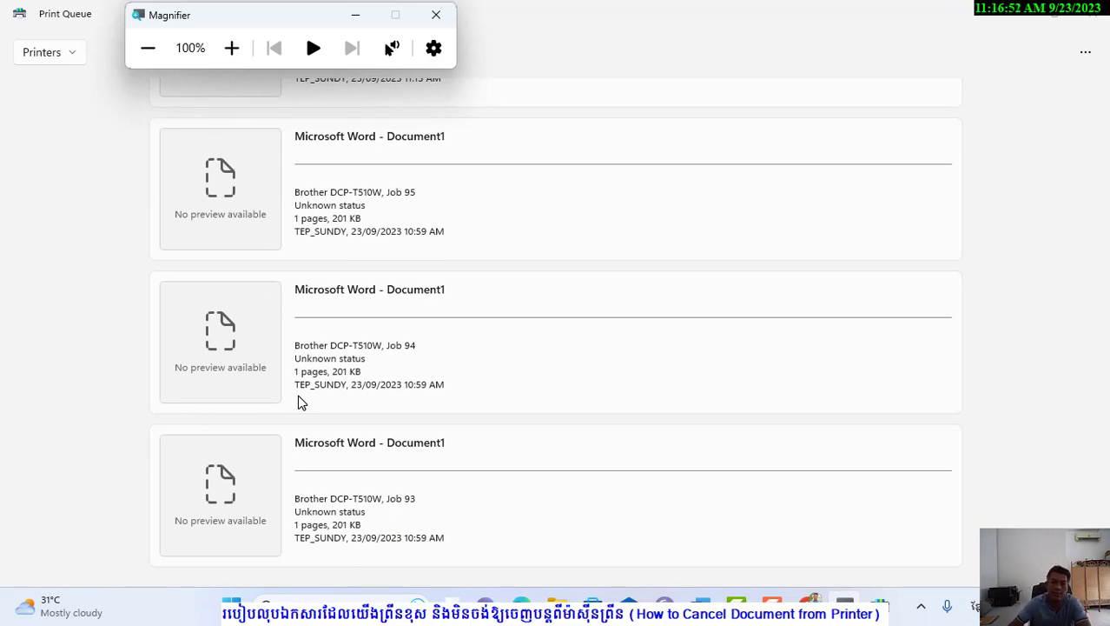
pyautogui.scroll(5, 298, 396)
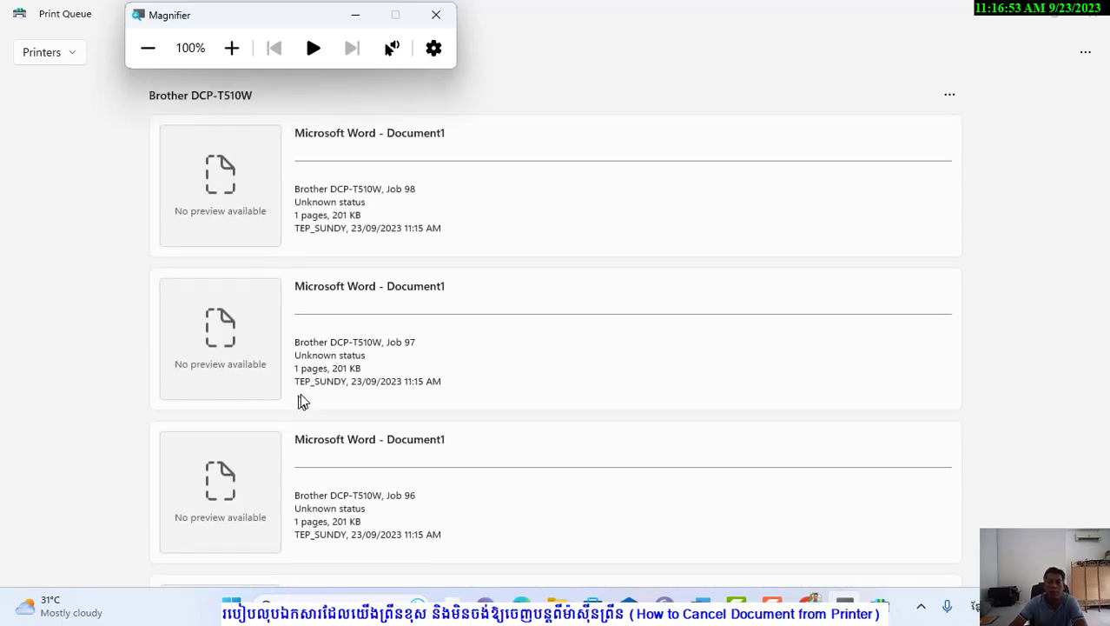
# View the actions available for all jobs in the Brother DCP-T510W queue, applying none of them.
pyautogui.click(959, 101)
pyautogui.click(959, 101)
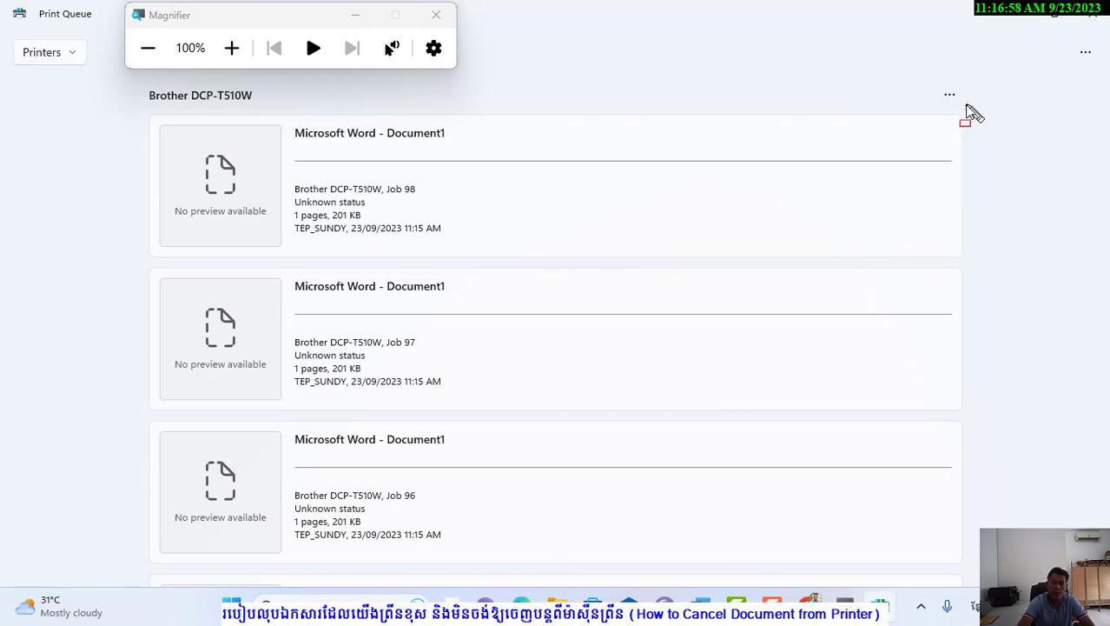
pyautogui.moveTo(929, 73); pyautogui.dragTo(982, 115)
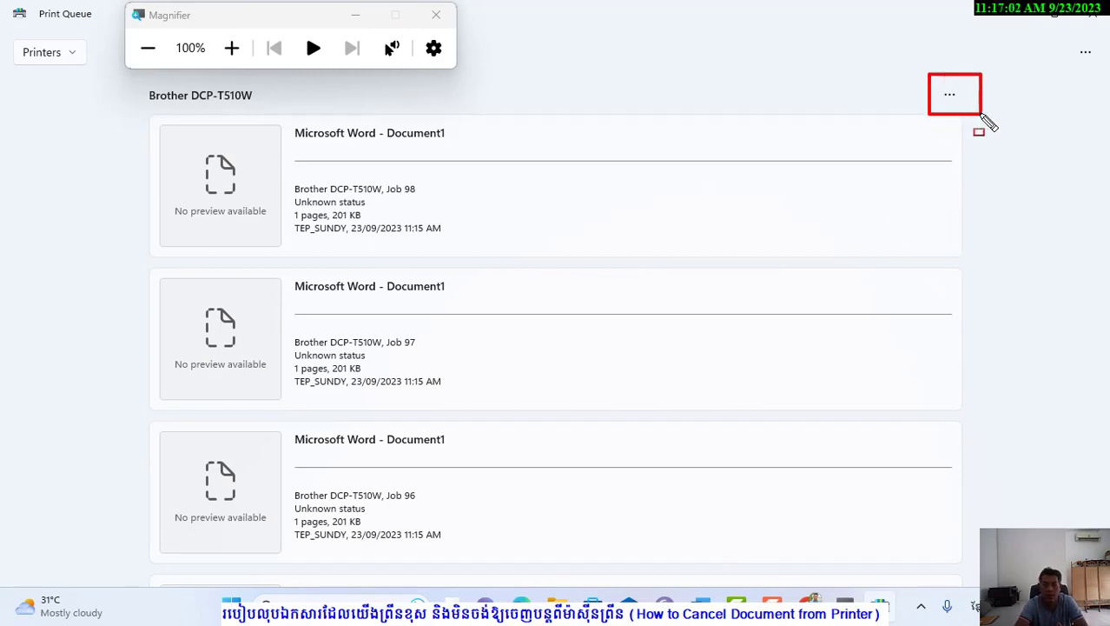
pyautogui.press('Escape')
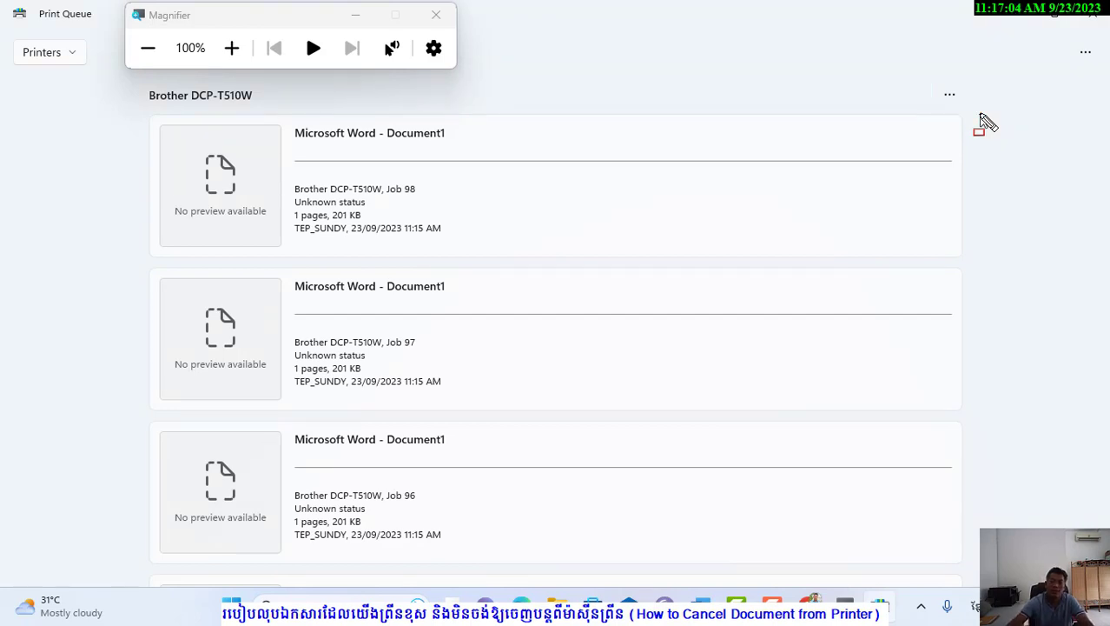
pyautogui.click(956, 92)
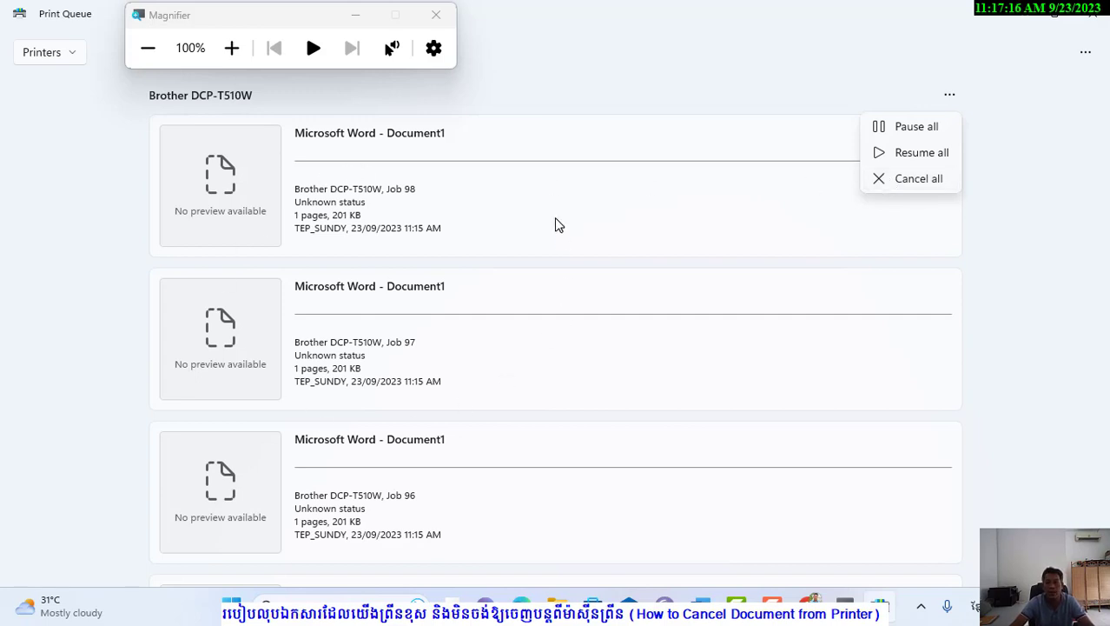
pyautogui.click(598, 61)
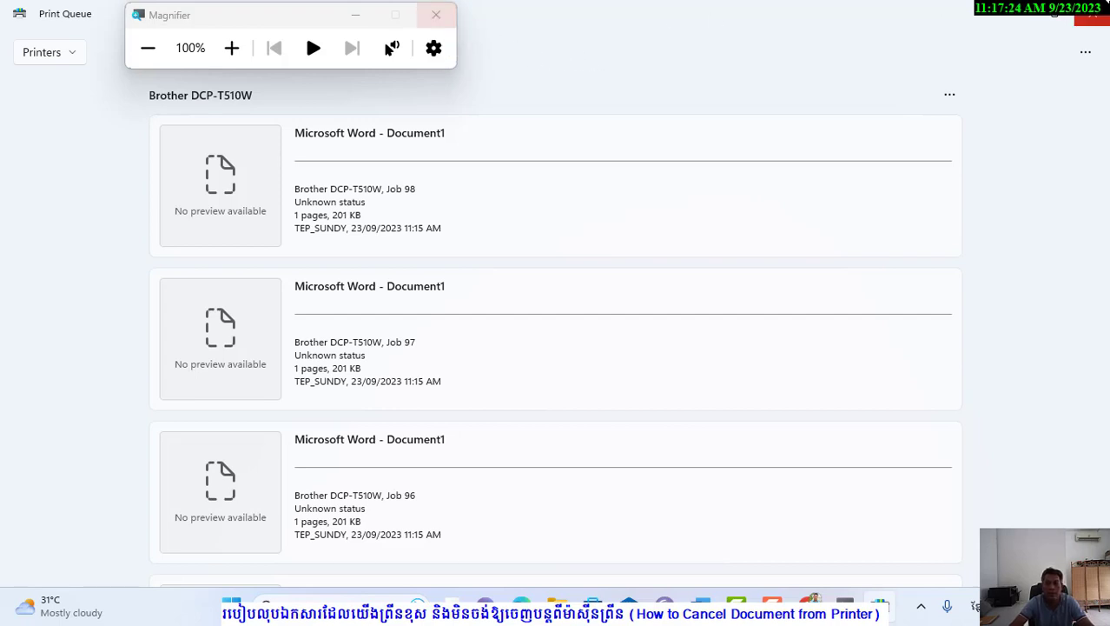
# Close the print queue and minimize the Word document to return to the desktop.
pyautogui.click(1092, 16)
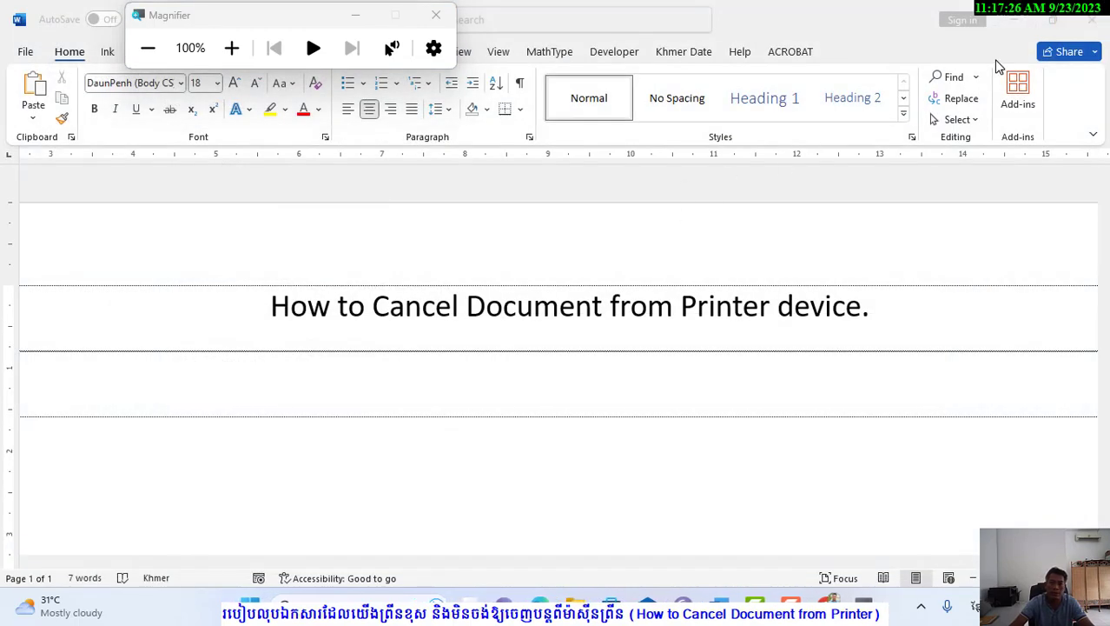
pyautogui.click(1014, 25)
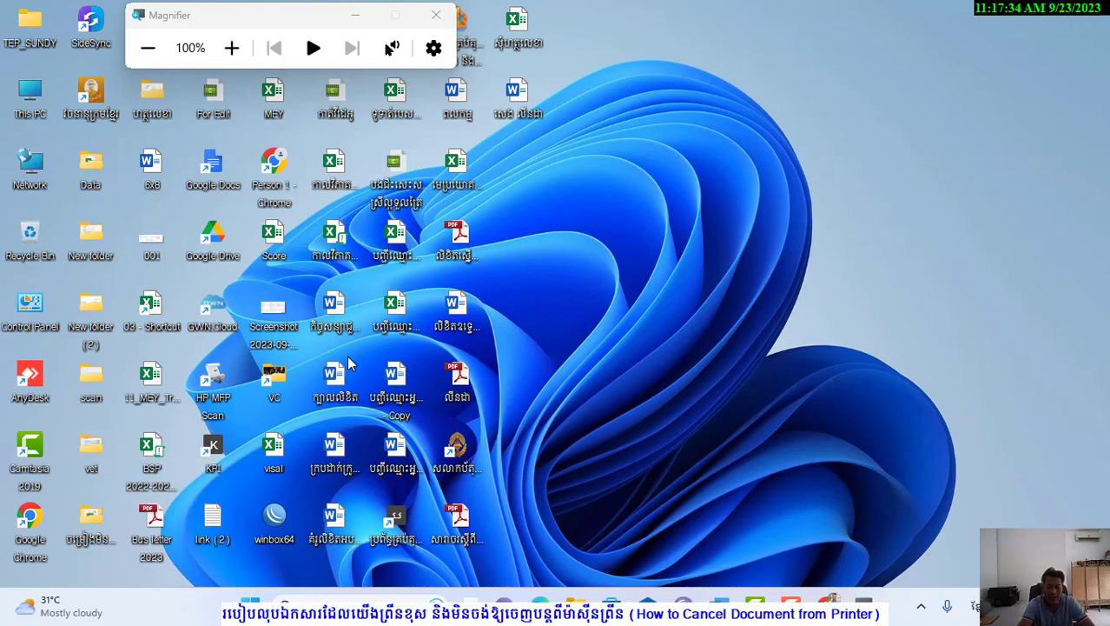
# Locate the Control Panel shortcut on the desktop under magnification and open Control Panel.
pyautogui.press('super+plus')
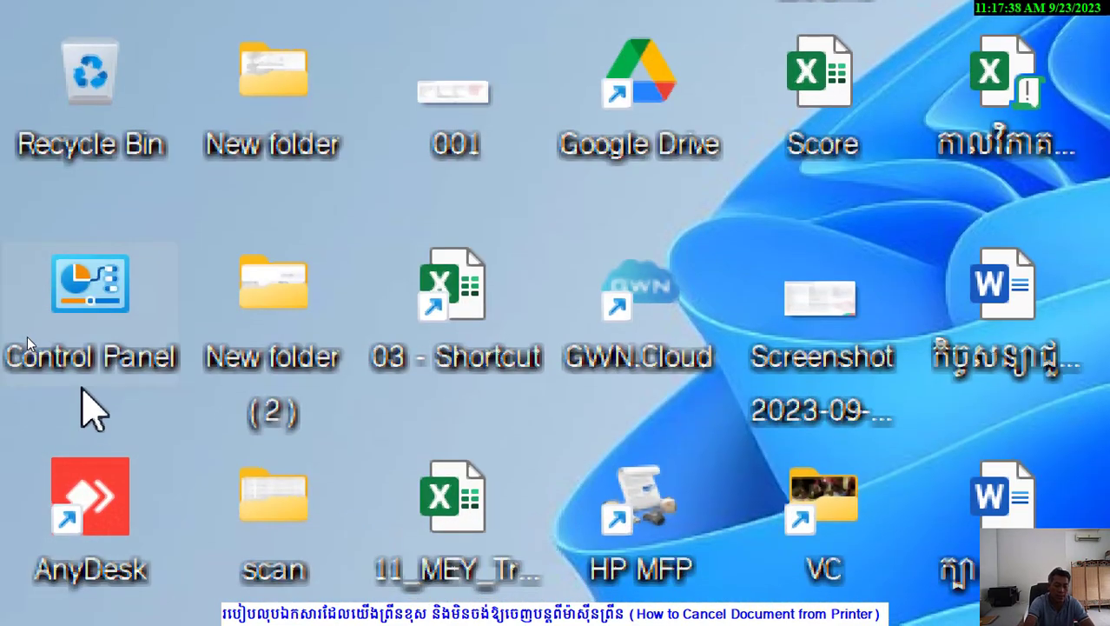
pyautogui.press('super+plus')
pyautogui.moveTo(112, 193)
pyautogui.mouseDown()
pyautogui.moveTo(139, 352)
pyautogui.moveTo(625, 483)
pyautogui.moveTo(466, 533)
pyautogui.mouseUp()
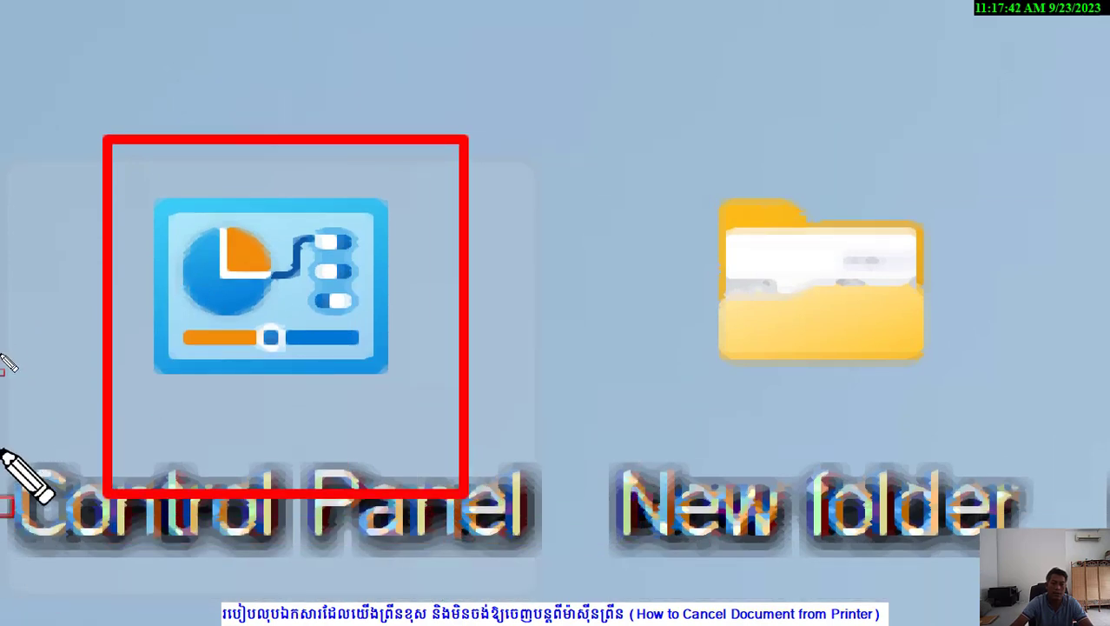
pyautogui.moveTo(4, 471); pyautogui.dragTo(611, 531)
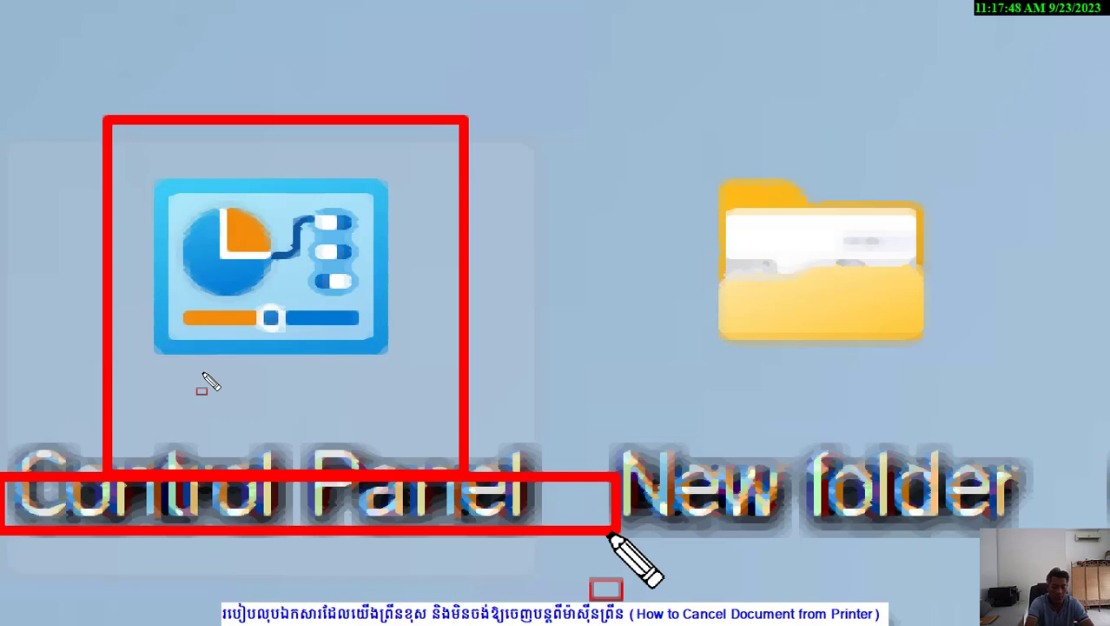
pyautogui.press('Escape')
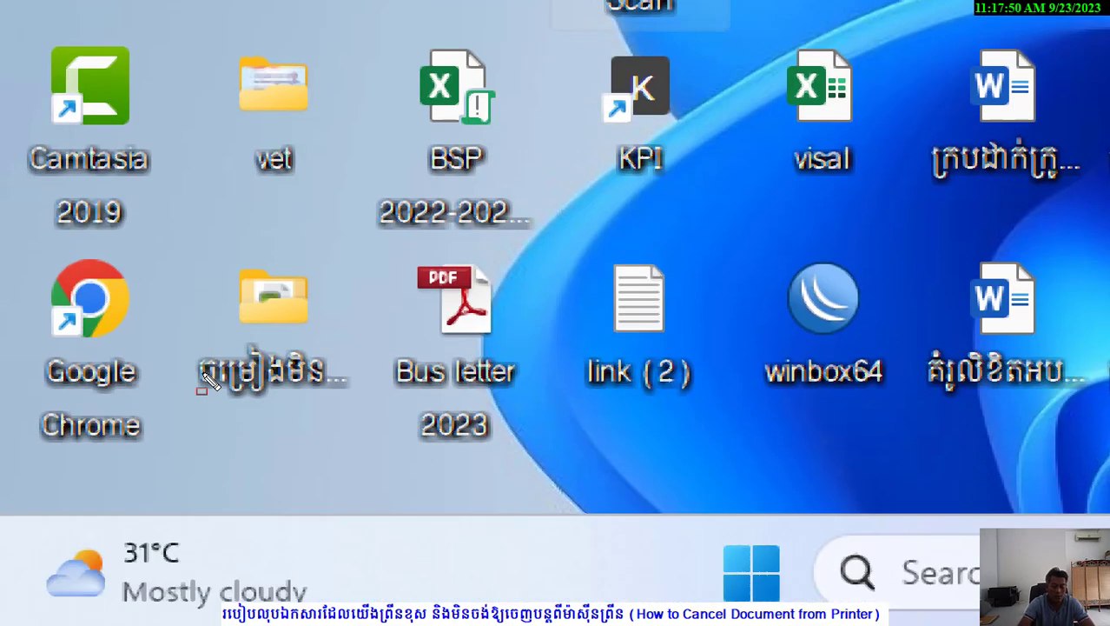
pyautogui.press('super+minus')
pyautogui.press('super+minus')
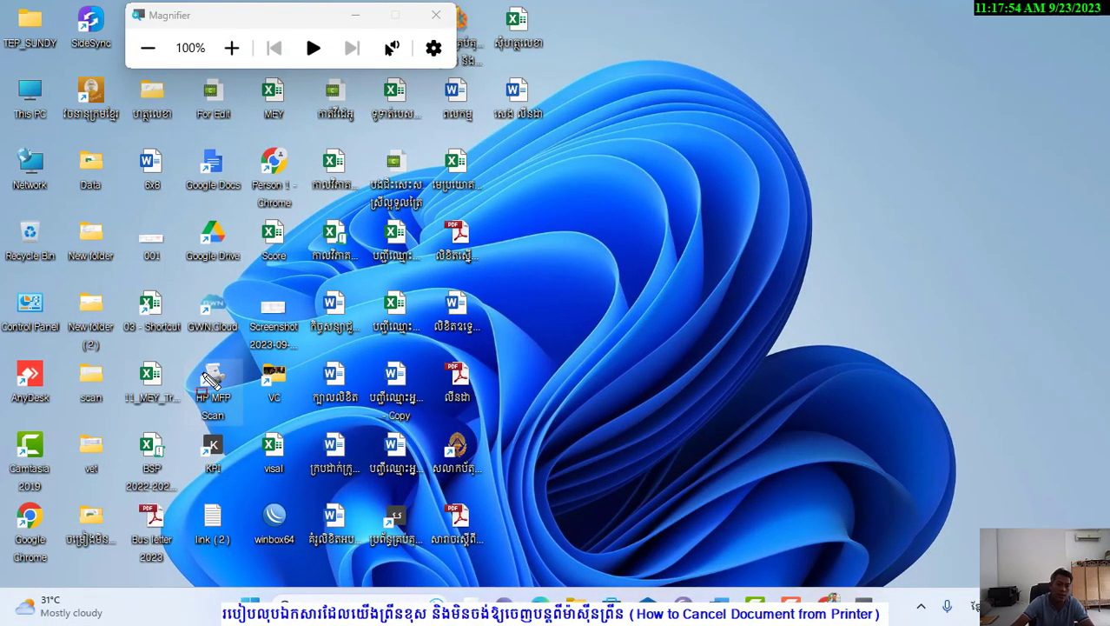
pyautogui.moveTo(2, 278)
pyautogui.mouseDown()
pyautogui.moveTo(21, 323)
pyautogui.moveTo(57, 339)
pyautogui.mouseUp()
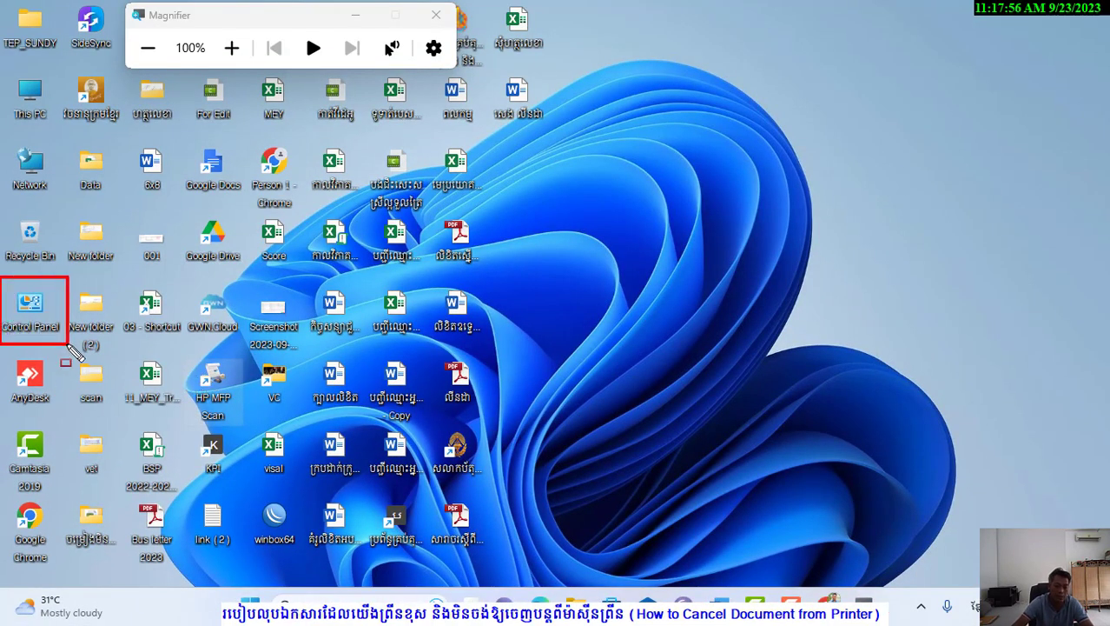
pyautogui.press('Escape')
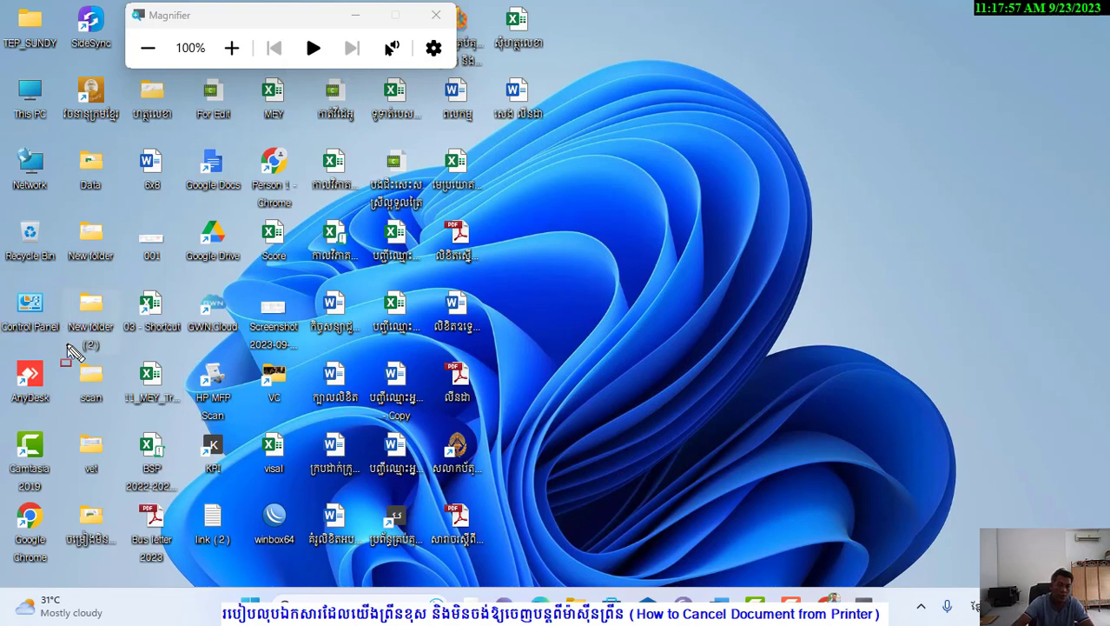
pyautogui.doubleClick(20, 318)
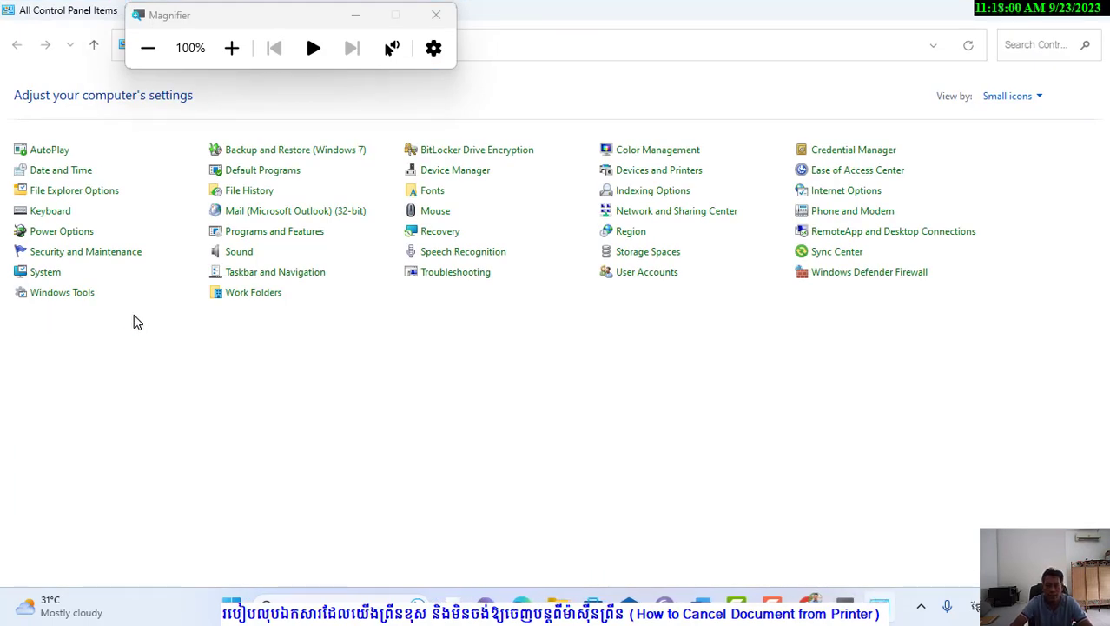
# Box the Small icons view setting and the Devices and Printers item in red, clear the marks, and open Devices and Printers.
pyautogui.hotkey('ctrl', '2')
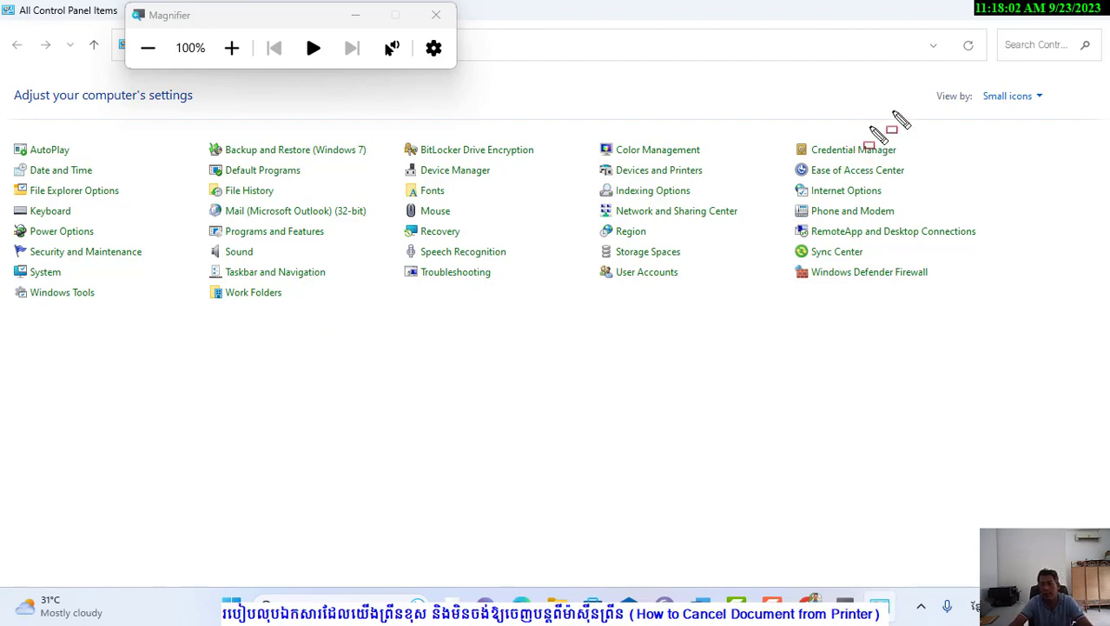
pyautogui.moveTo(934, 81); pyautogui.dragTo(980, 105)
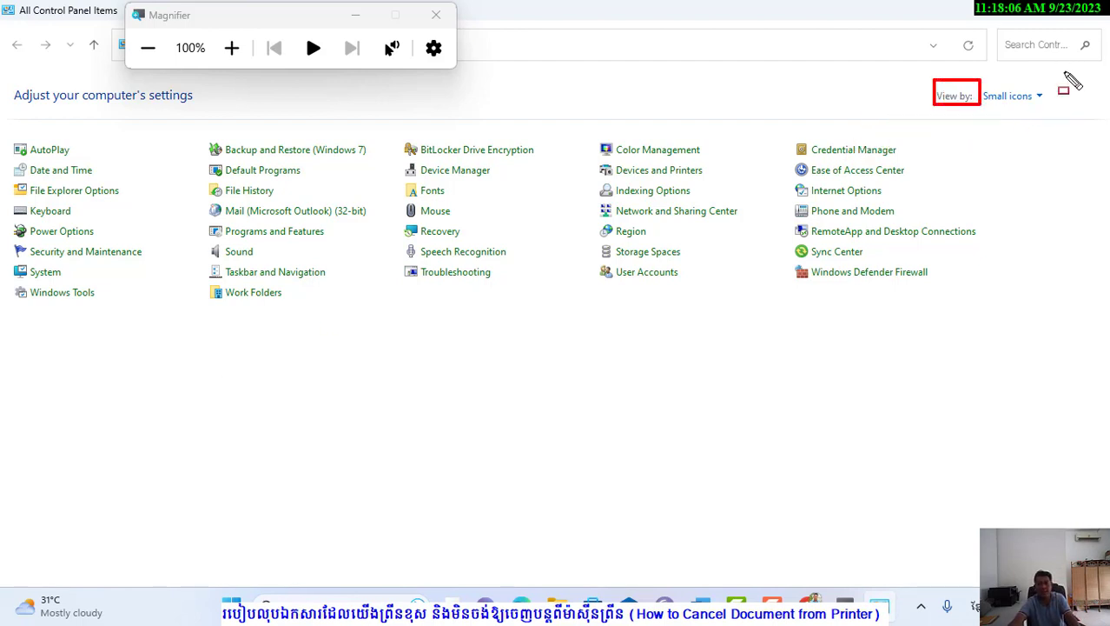
pyautogui.moveTo(1065, 76)
pyautogui.mouseDown()
pyautogui.moveTo(1047, 113)
pyautogui.moveTo(985, 116)
pyautogui.mouseUp()
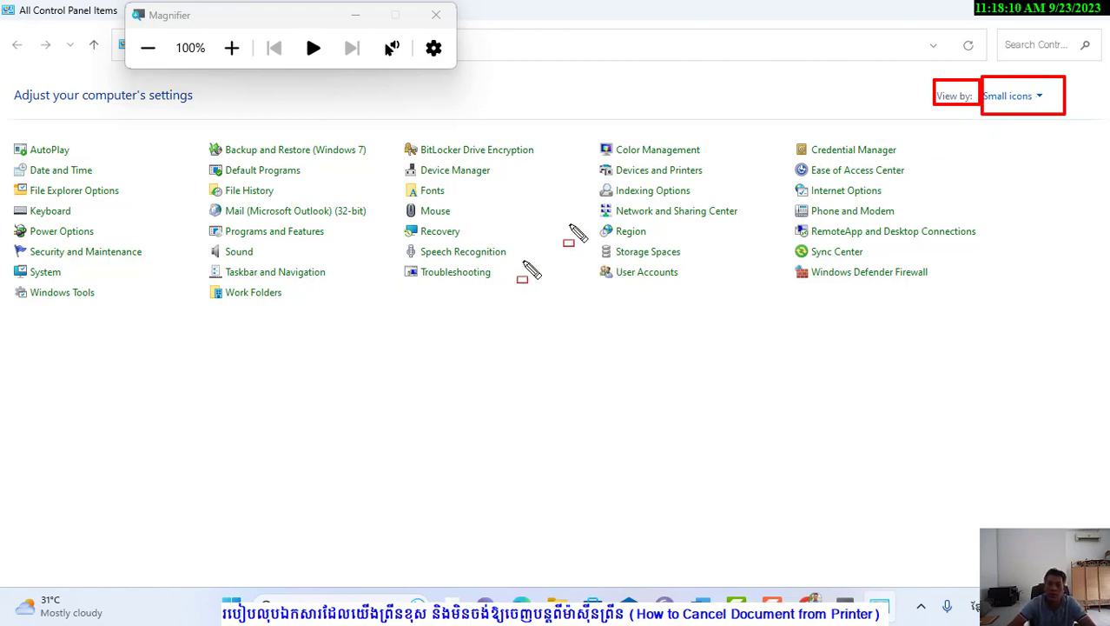
pyautogui.moveTo(594, 160)
pyautogui.mouseDown()
pyautogui.moveTo(639, 182)
pyautogui.moveTo(721, 183)
pyautogui.mouseUp()
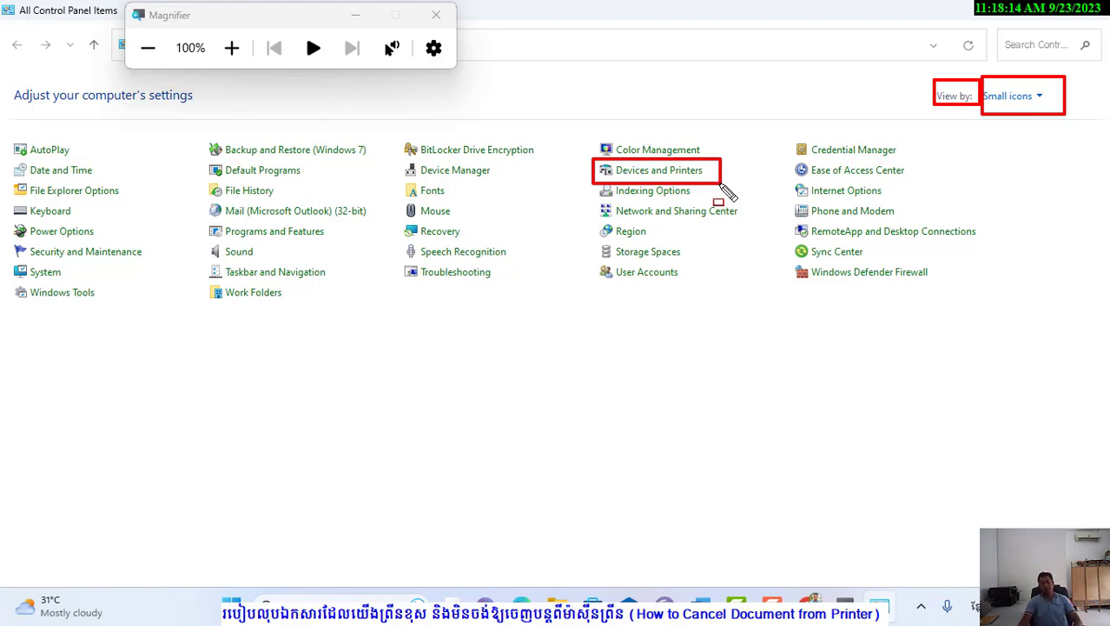
pyautogui.press('Escape')
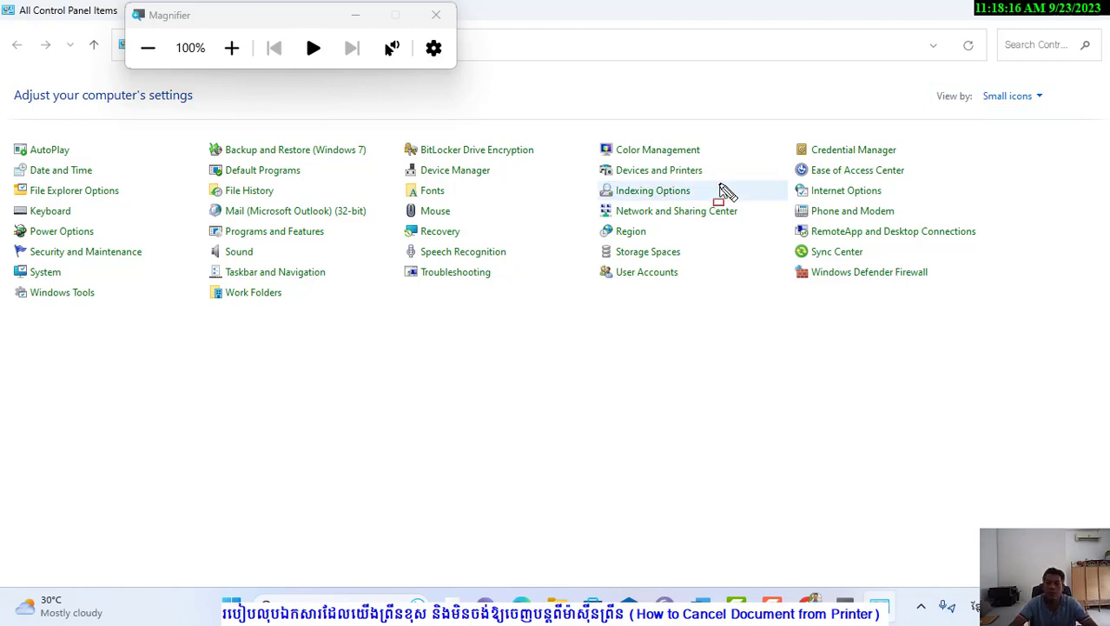
pyautogui.click(685, 172)
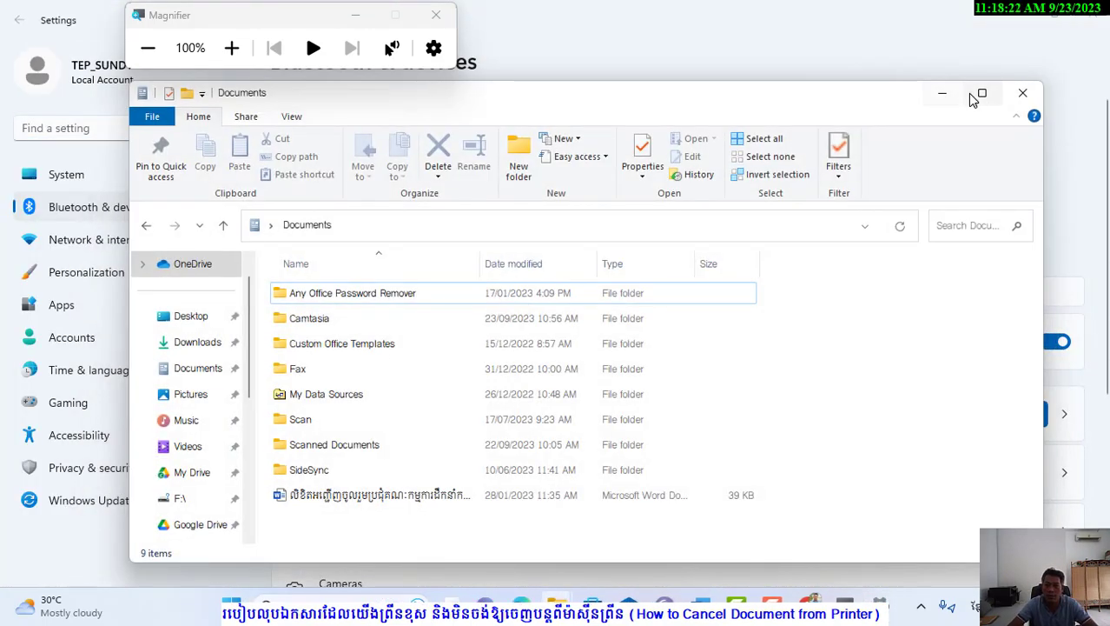
# Close the Documents folder window and Magnifier to leave the Bluetooth & devices settings unobstructed.
pyautogui.click(1023, 93)
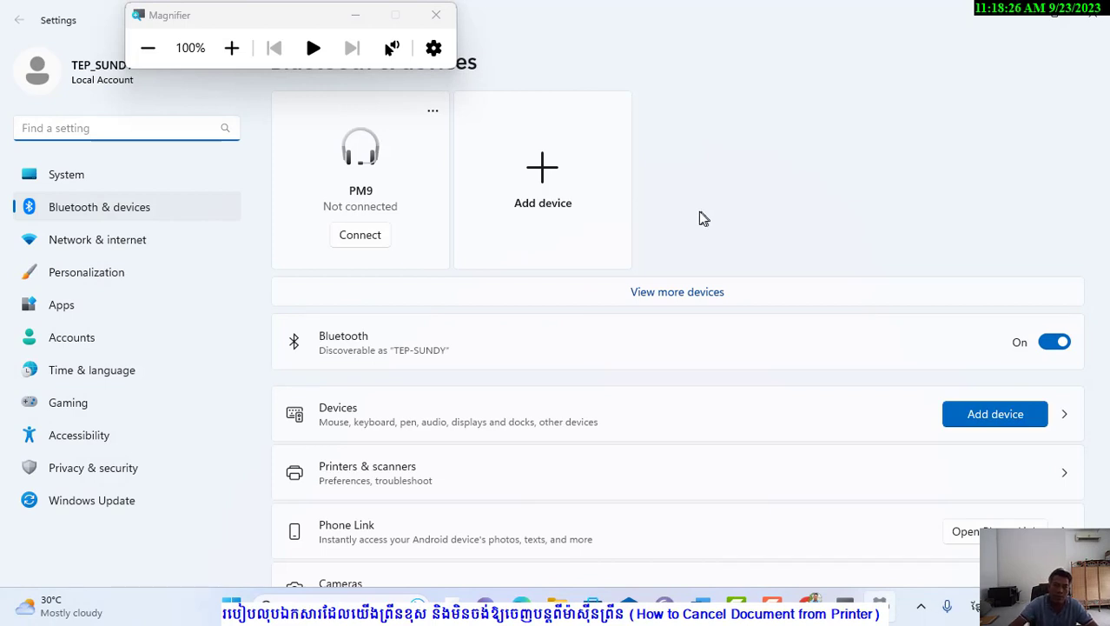
pyautogui.click(436, 18)
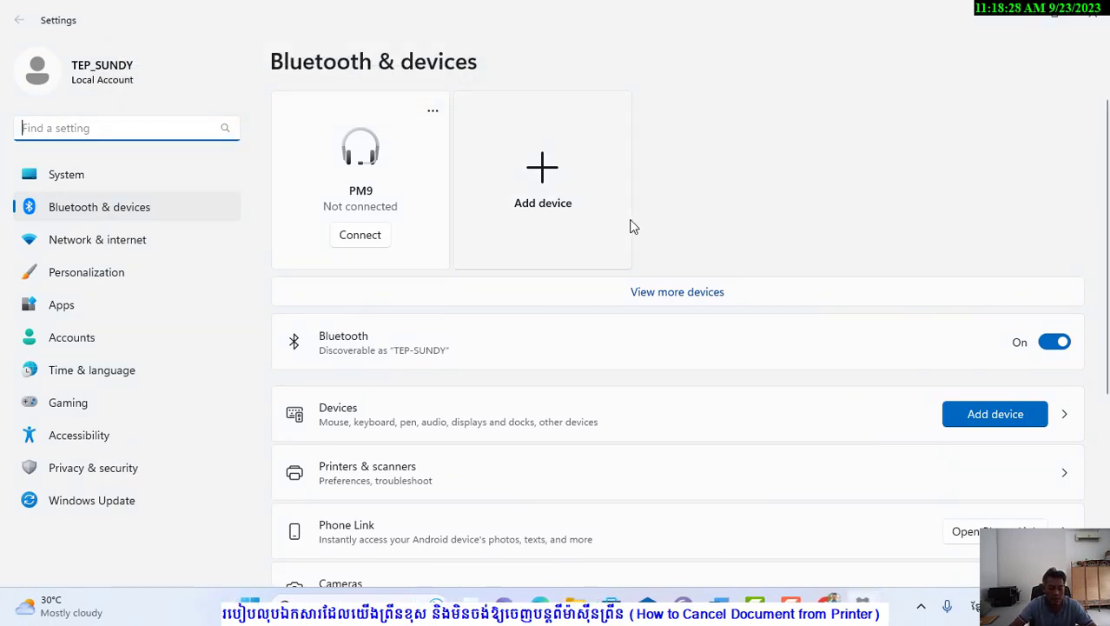
pyautogui.write('ក')
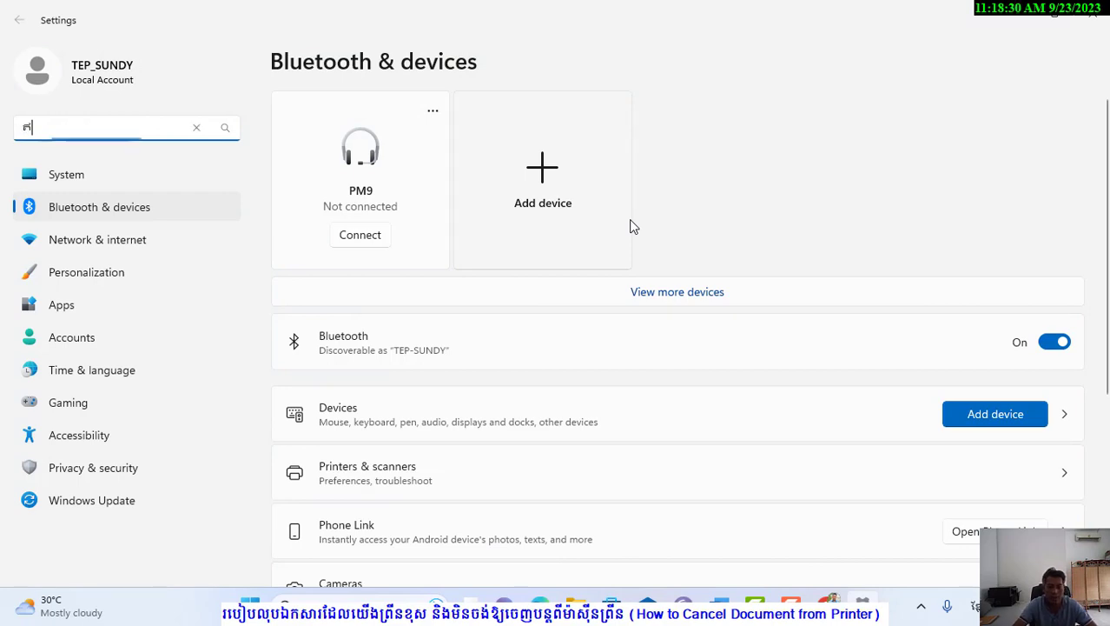
pyautogui.press('BackSpace')
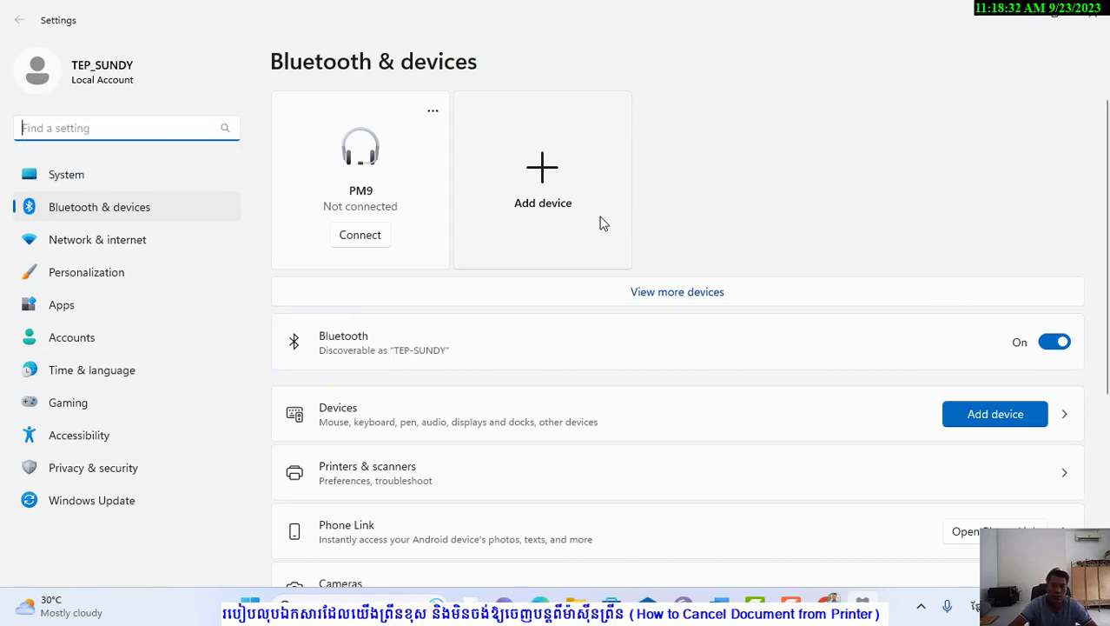
pyautogui.write('កក')
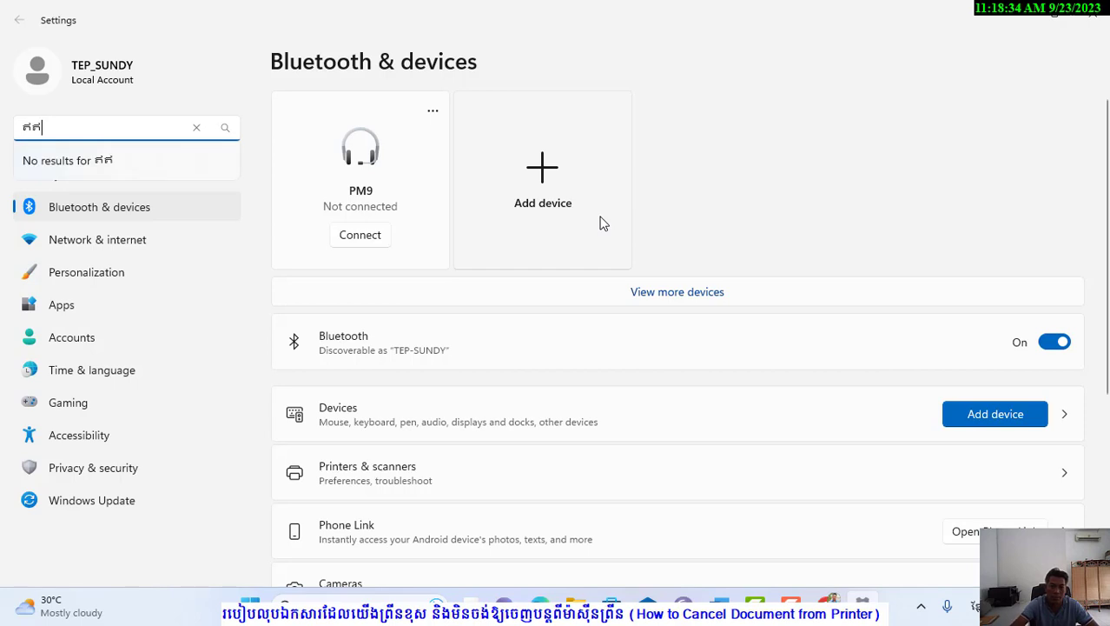
pyautogui.press('BackSpace')
pyautogui.press('BackSpace')
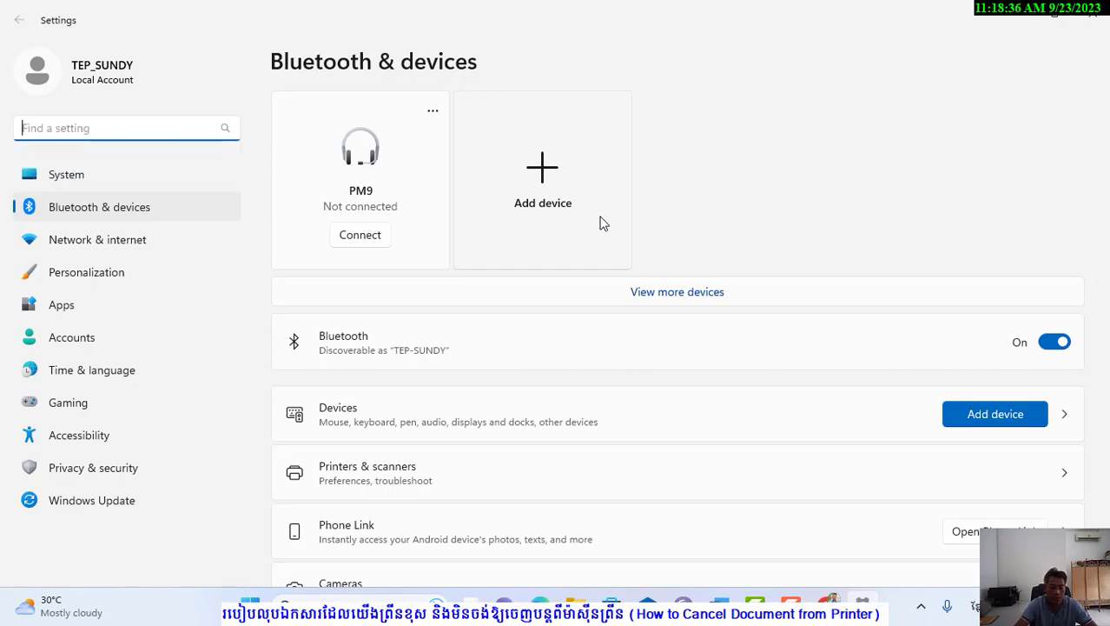
pyautogui.write('ក')
pyautogui.press('BackSpace')
# Locate and mark Printers & scanners in the Bluetooth & devices settings, and open it.
pyautogui.scroll(-3, 836, 333)
pyautogui.scroll(3, 838, 334)
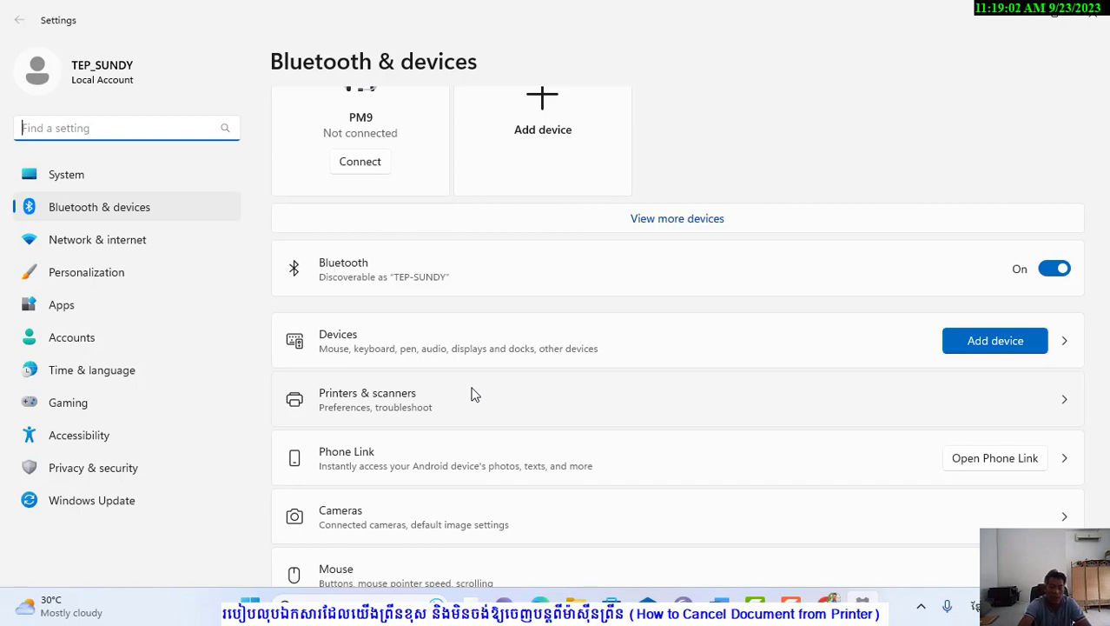
pyautogui.moveTo(275, 385); pyautogui.dragTo(447, 421)
pyautogui.press('Escape')
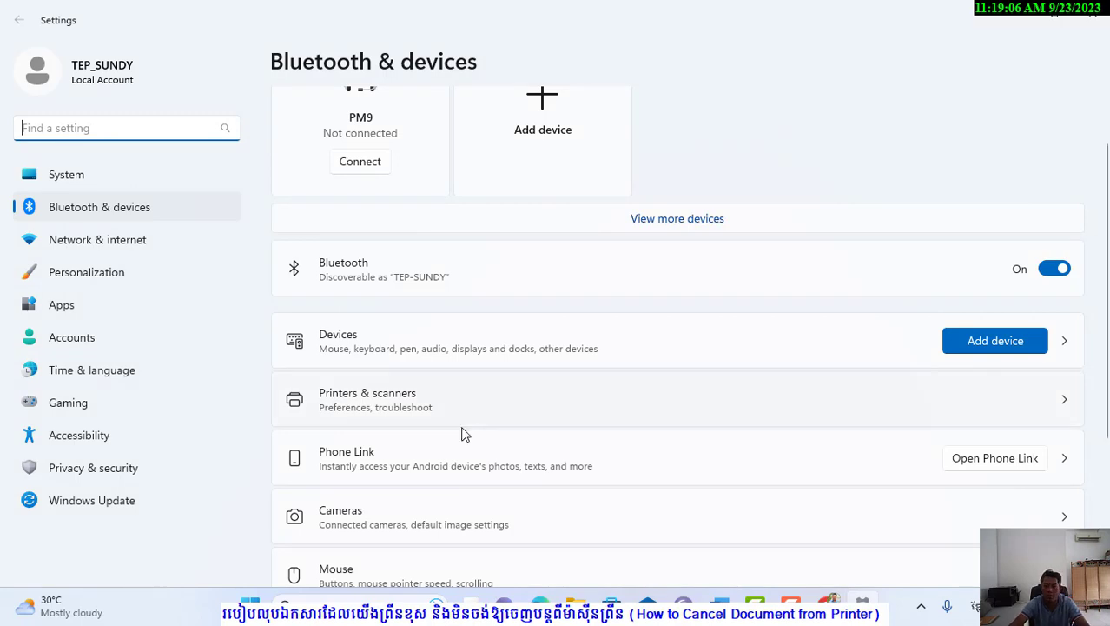
pyautogui.click(1059, 404)
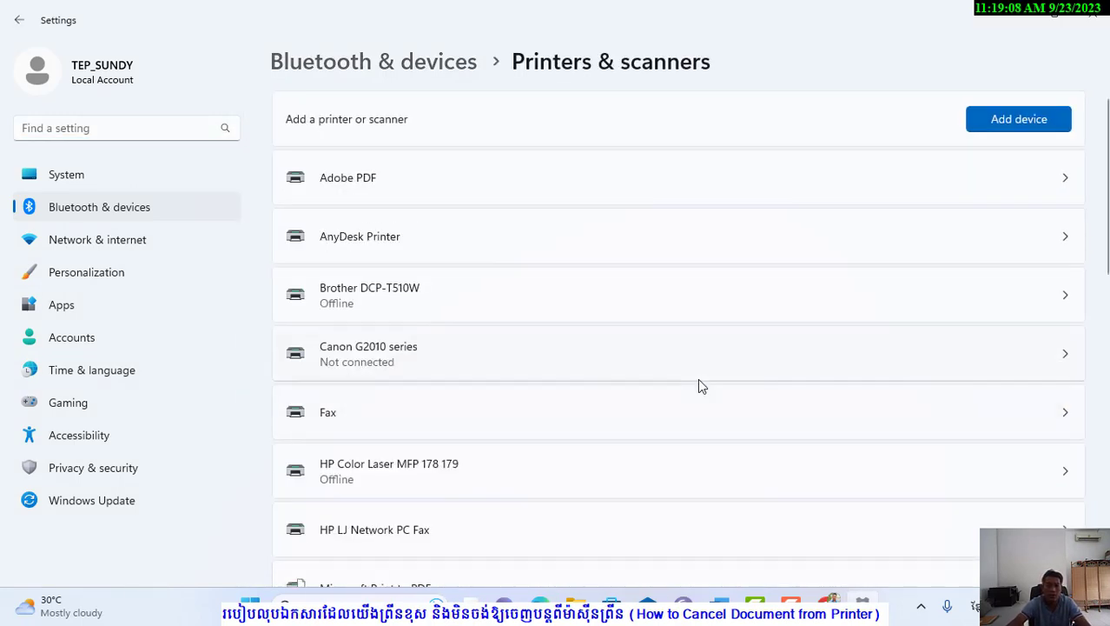
# Find the Brother DCP-T510W in the printer list, box it in red, and open its settings.
pyautogui.scroll(-2, 430, 303)
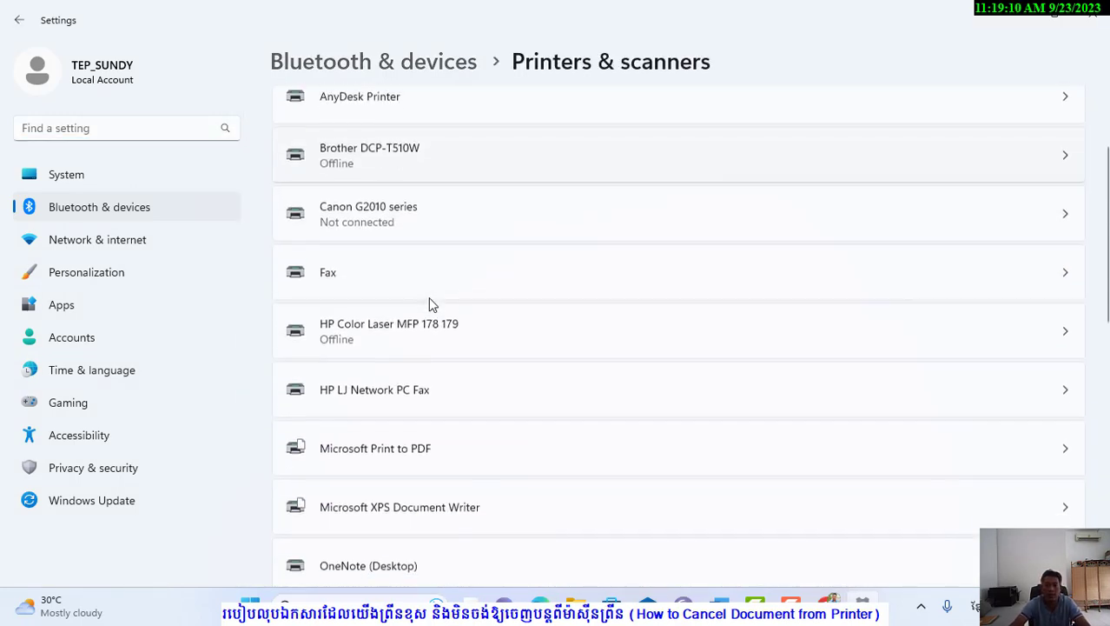
pyautogui.scroll(2, 429, 302)
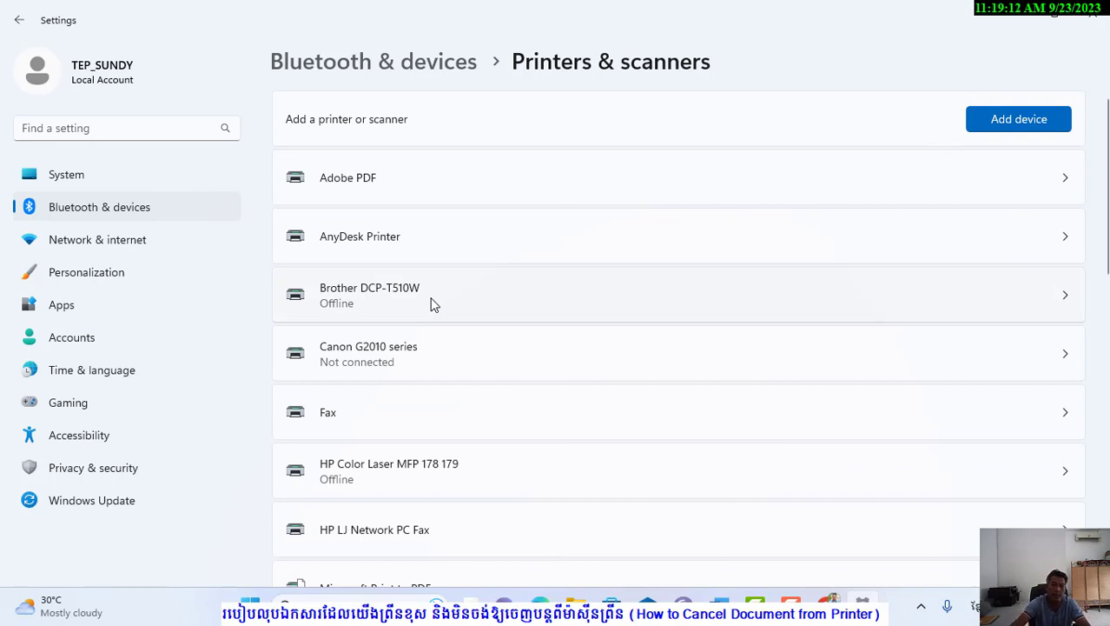
pyautogui.moveTo(267, 274)
pyautogui.mouseDown()
pyautogui.moveTo(483, 341)
pyautogui.moveTo(508, 326)
pyautogui.mouseUp()
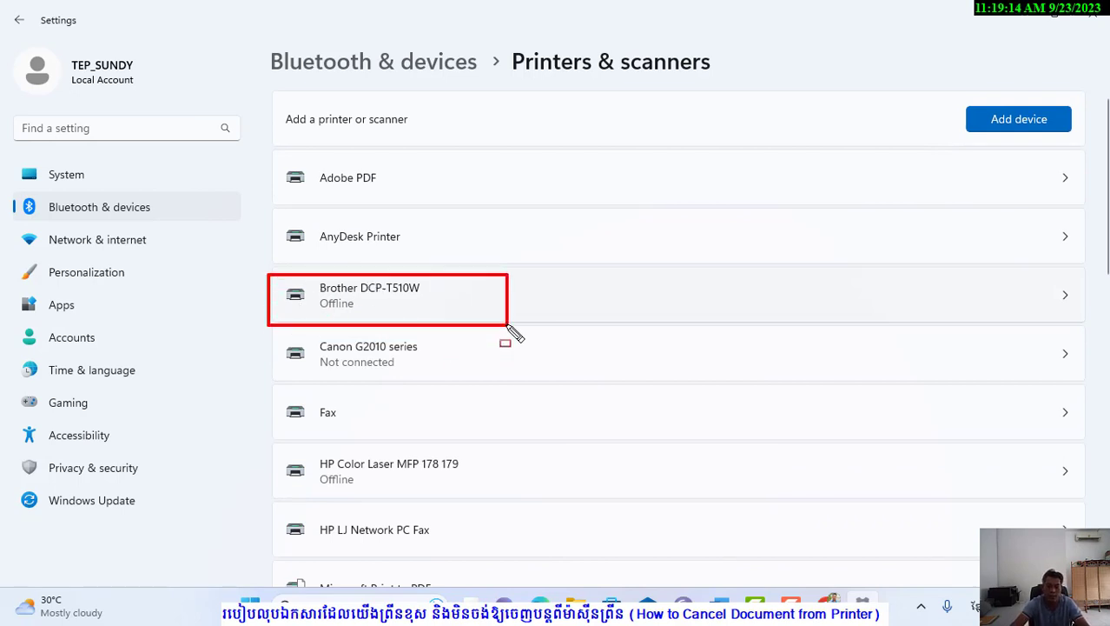
pyautogui.click(1070, 302)
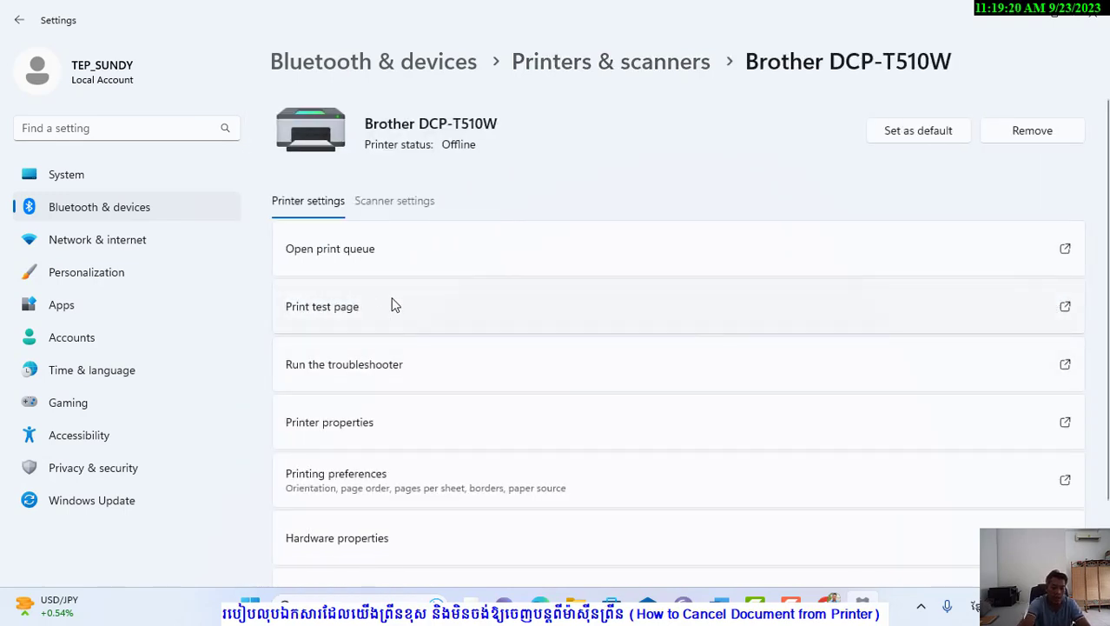
# Mark and open the Brother DCP-T510W print queue from its printer settings, and look through all the waiting jobs.
pyautogui.moveTo(275, 229)
pyautogui.mouseDown()
pyautogui.moveTo(297, 255)
pyautogui.moveTo(396, 272)
pyautogui.mouseUp()
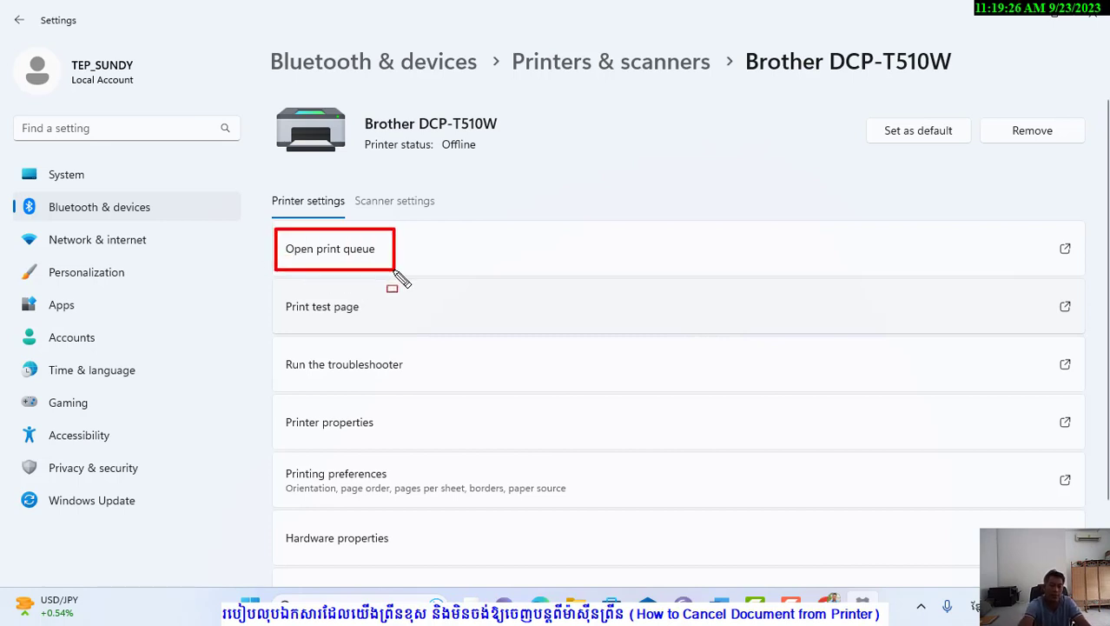
pyautogui.press('Escape')
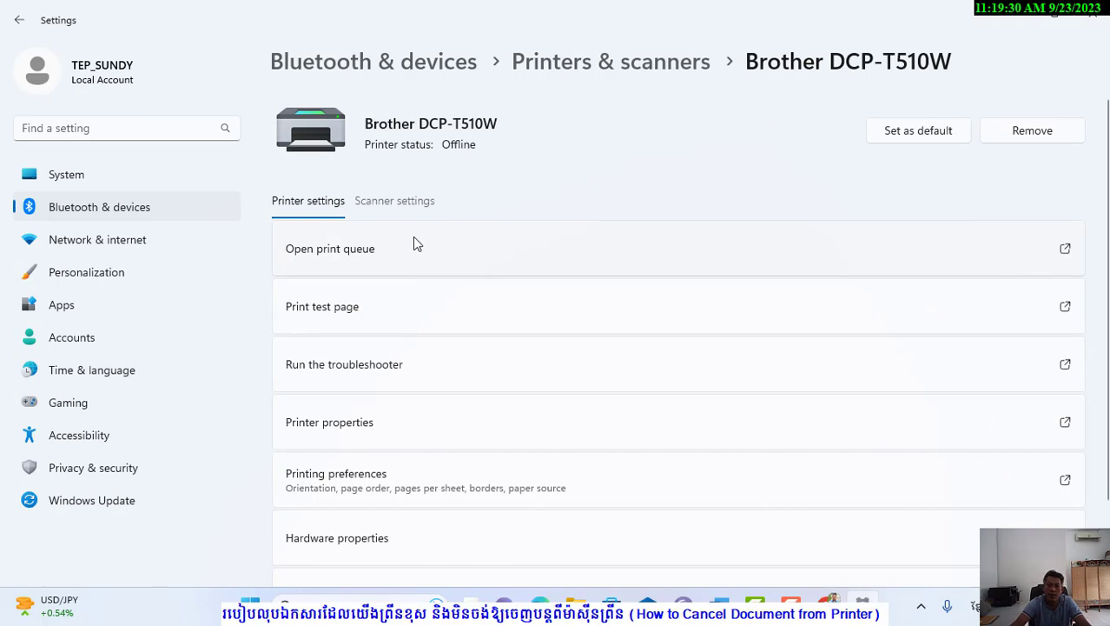
pyautogui.click(1067, 250)
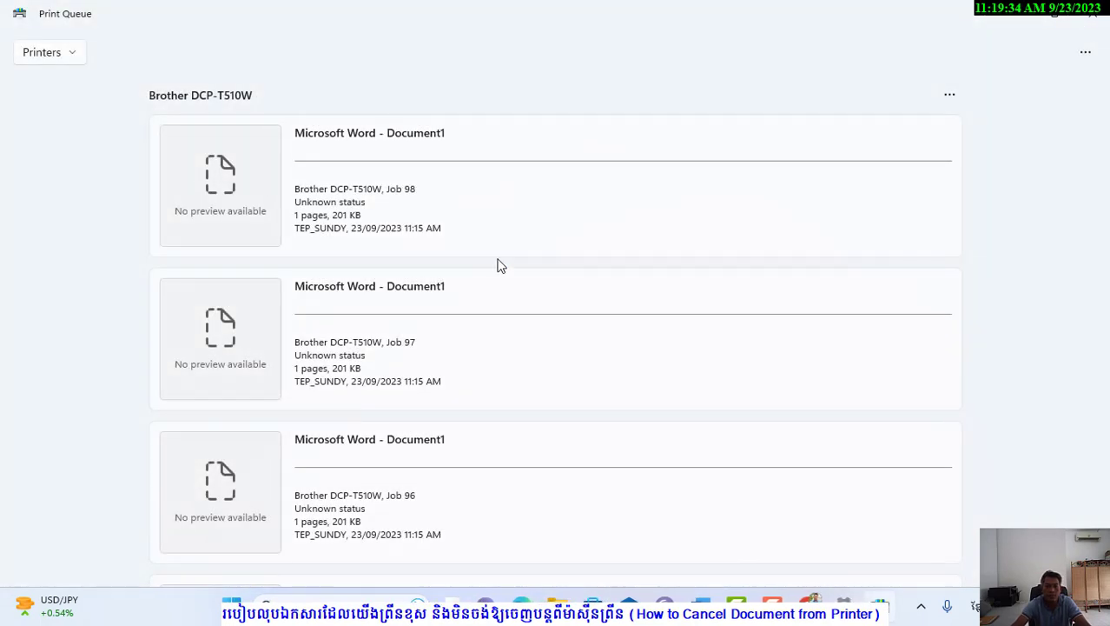
pyautogui.scroll(-2, 498, 263)
pyautogui.scroll(-3, 498, 263)
pyautogui.scroll(5, 498, 263)
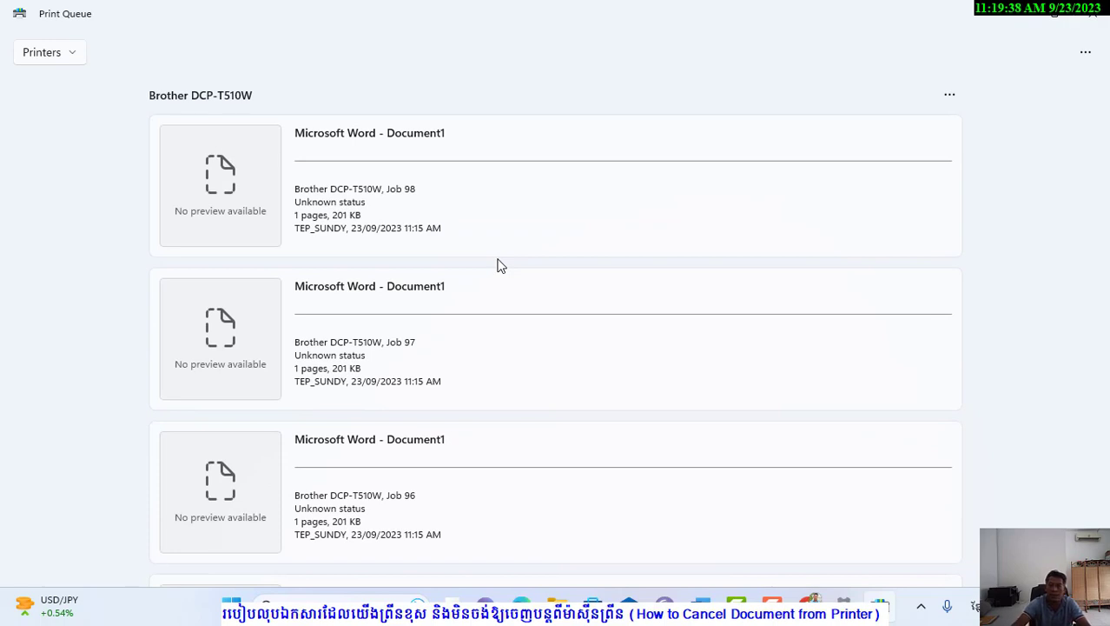
# View the actions for all queued jobs, mark Cancel all in red without applying it, and close the print queue.
pyautogui.moveTo(919, 71)
pyautogui.mouseDown()
pyautogui.moveTo(951, 98)
pyautogui.moveTo(998, 106)
pyautogui.mouseUp()
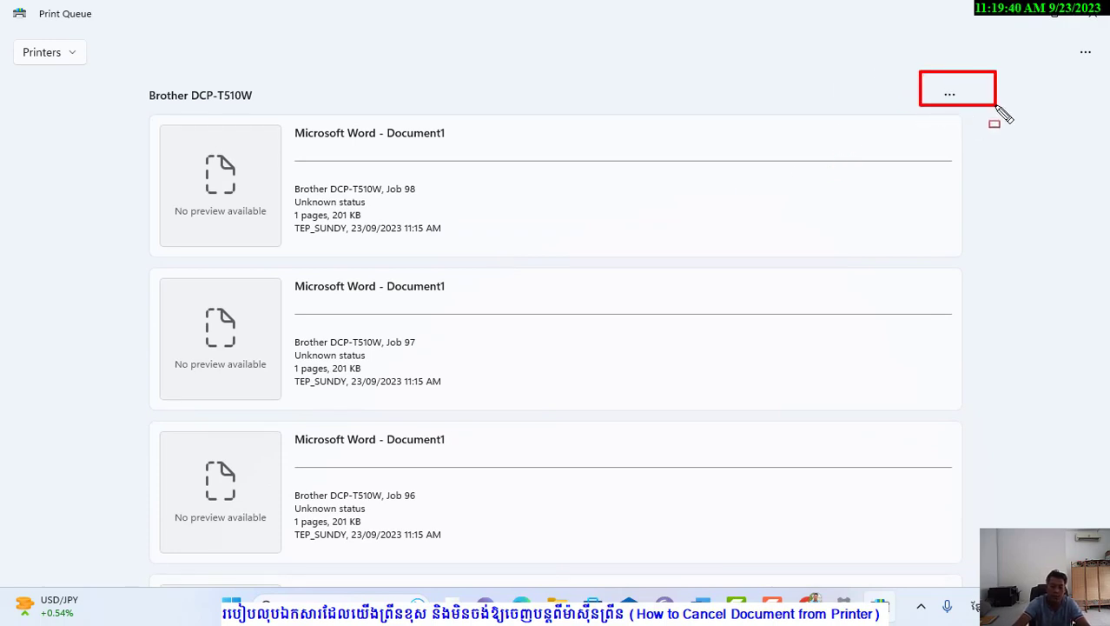
pyautogui.click(953, 95)
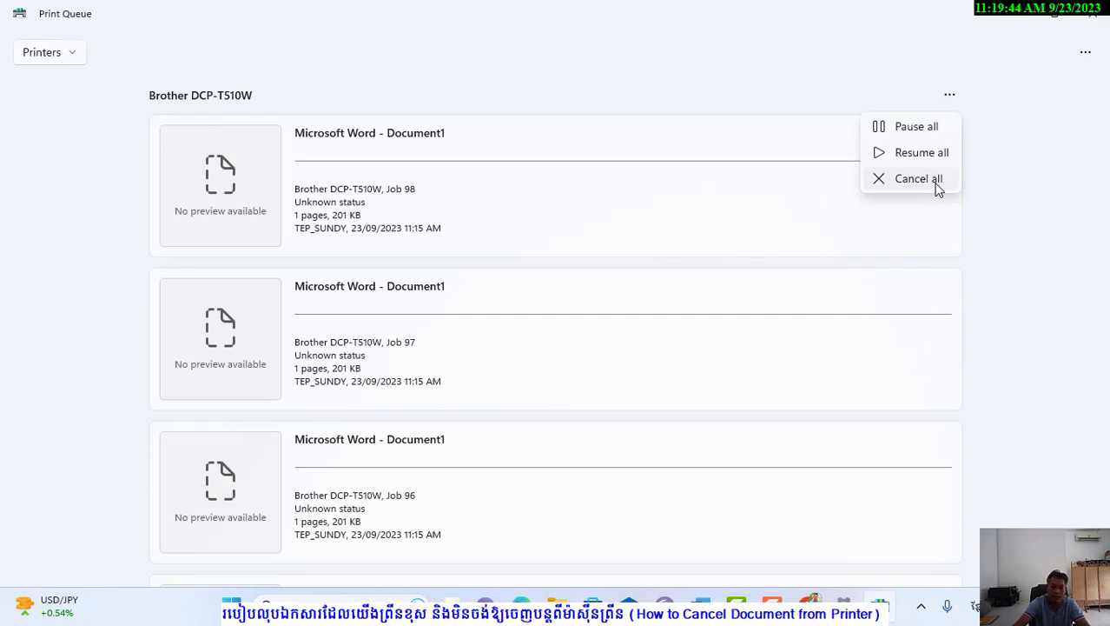
pyautogui.moveTo(856, 184); pyautogui.dragTo(951, 197)
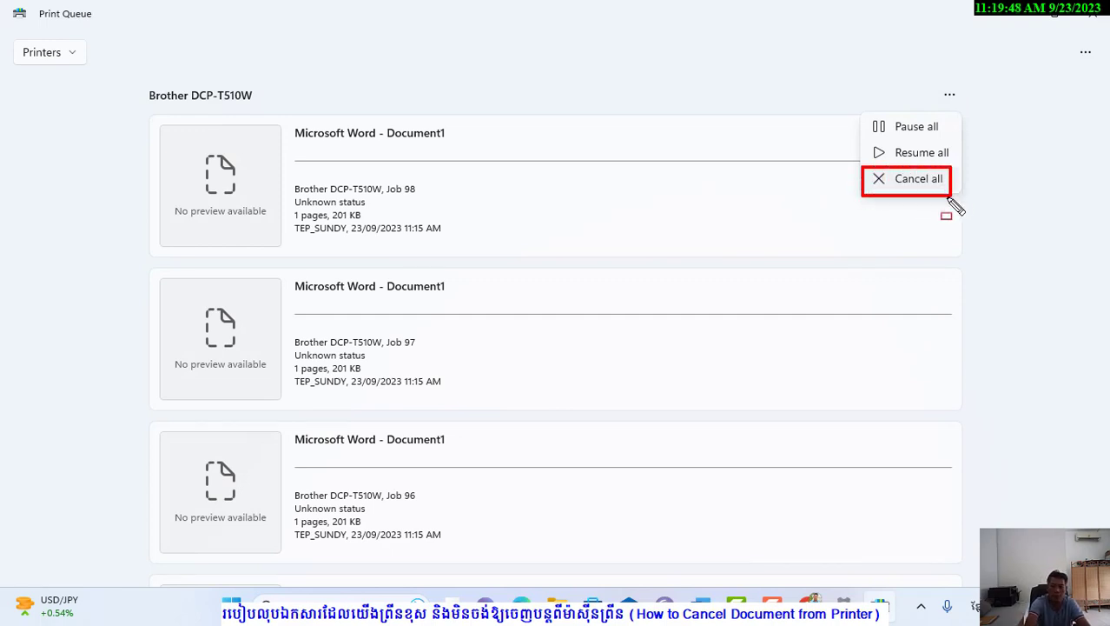
pyautogui.press('Escape')
pyautogui.scroll(-5, 923, 202)
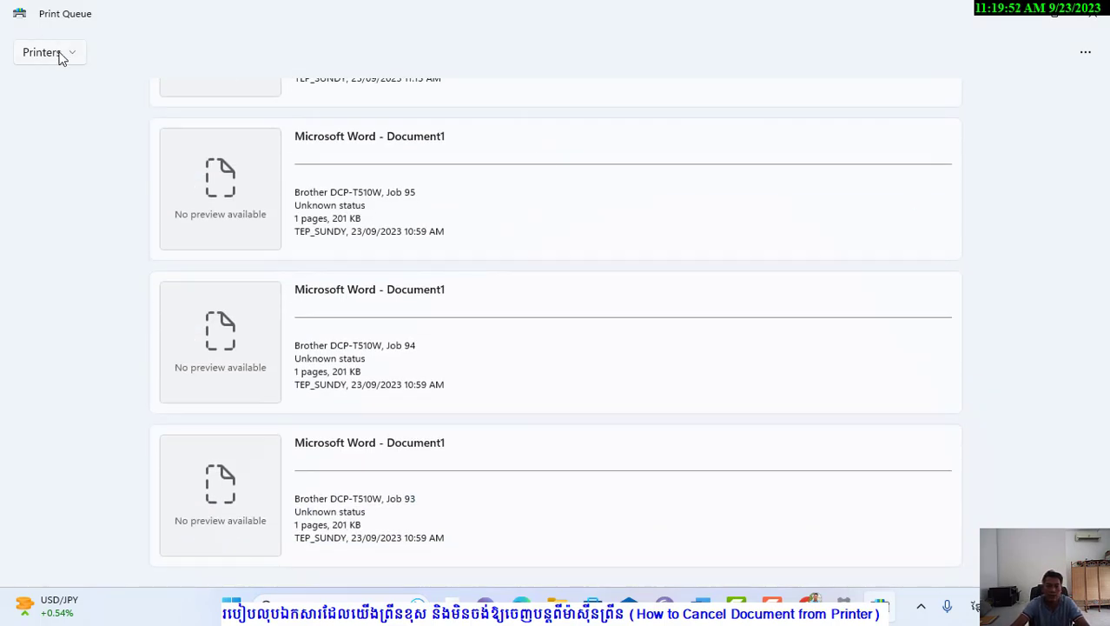
pyautogui.click(1101, 19)
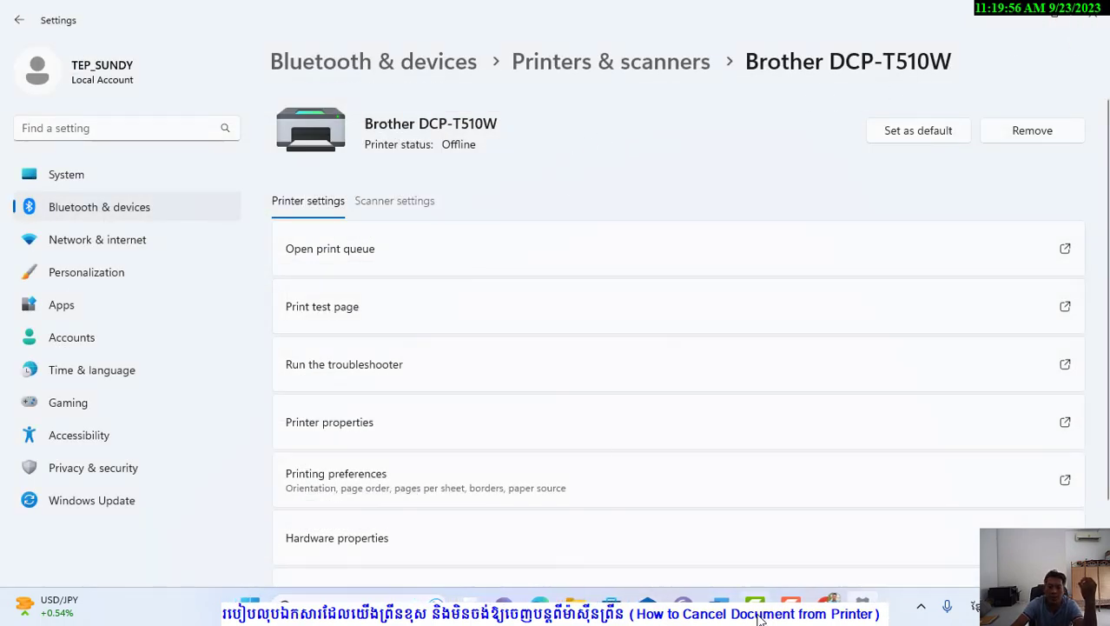
# Open More devices and printers settings, mark the Brother DCP-T510W in red, and open its classic print queue window.
pyautogui.scroll(-2, 401, 372)
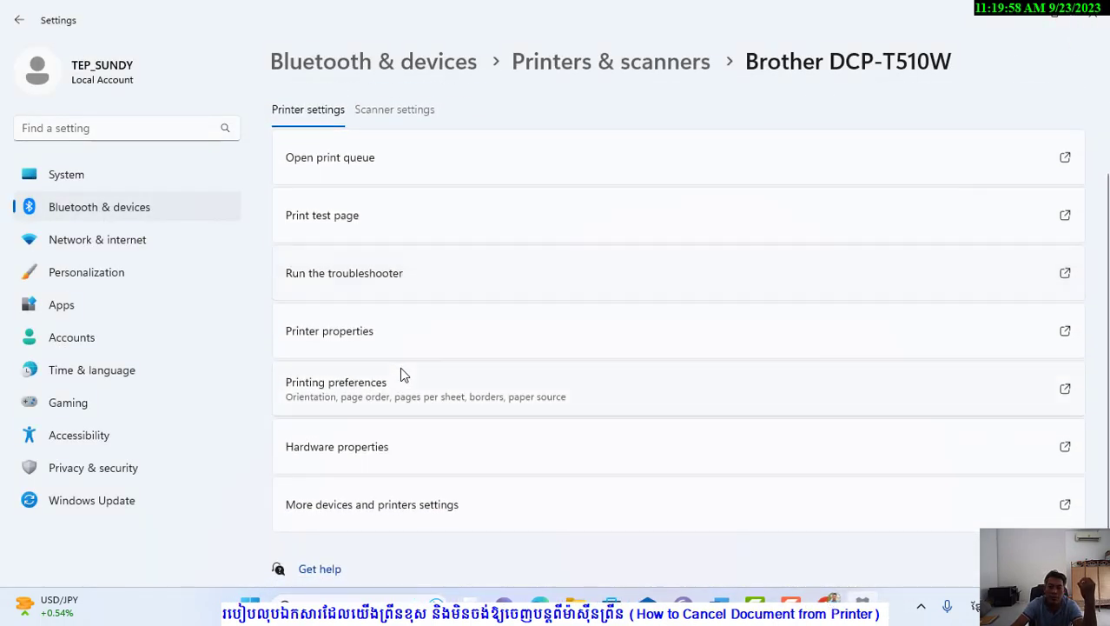
pyautogui.click(633, 479)
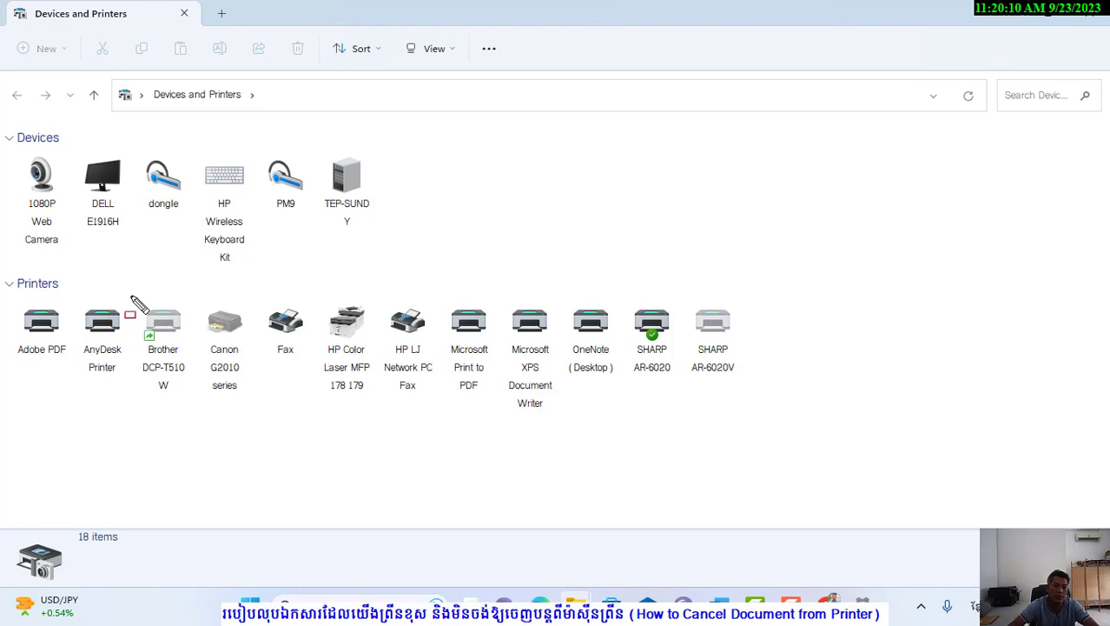
pyautogui.moveTo(131, 295)
pyautogui.mouseDown()
pyautogui.moveTo(179, 386)
pyautogui.moveTo(201, 391)
pyautogui.mouseUp()
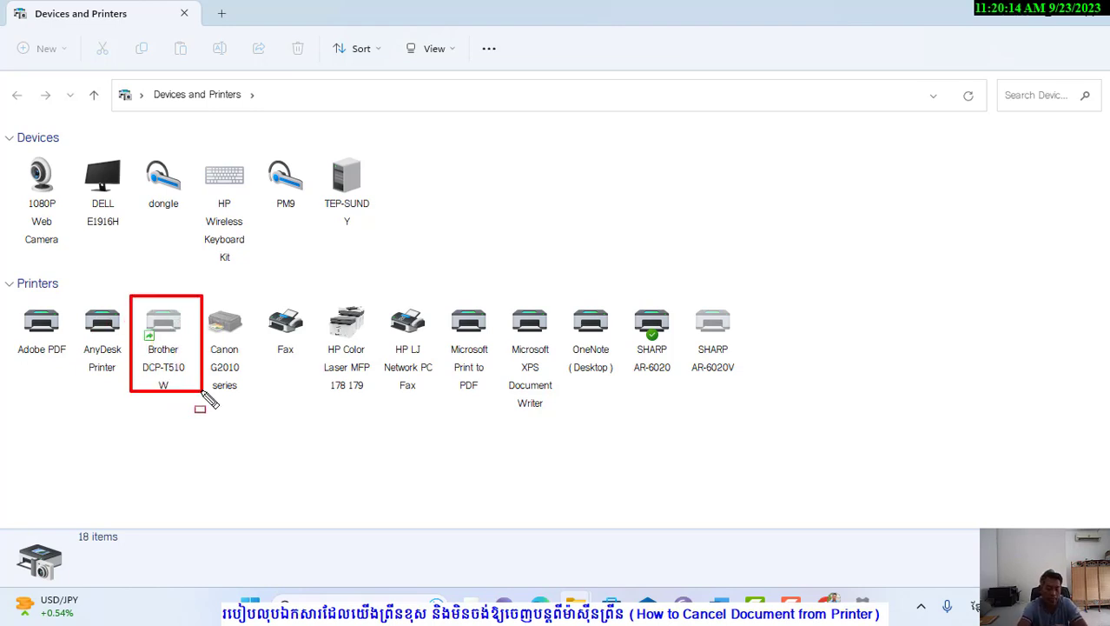
pyautogui.press('Escape')
pyautogui.doubleClick(163, 329)
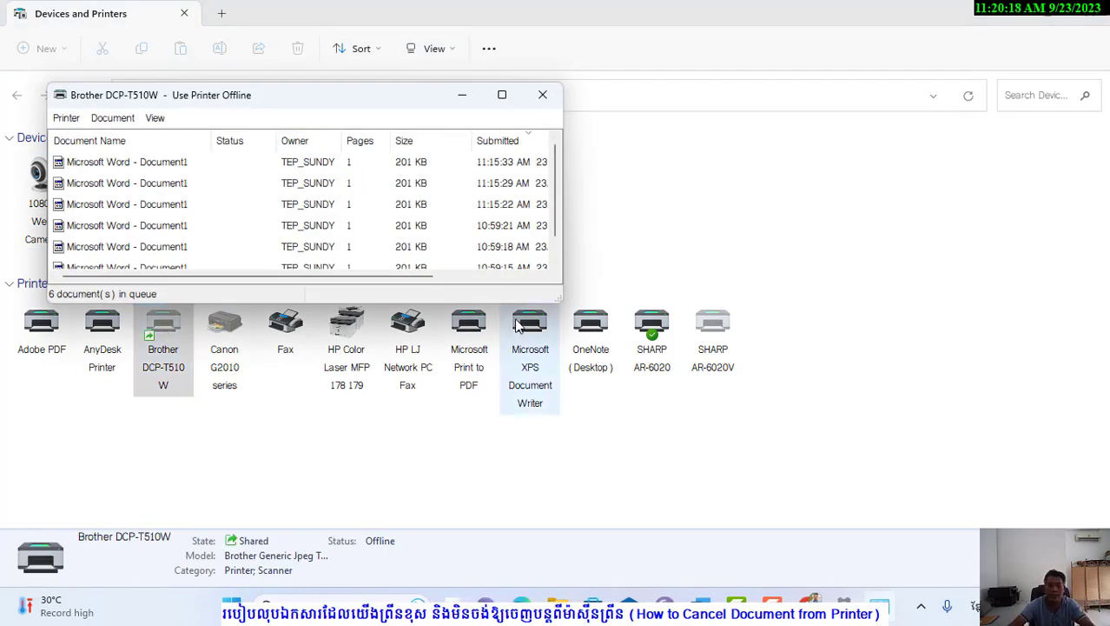
# Enlarge the Brother DCP-T510W print queue window and select all the waiting Microsoft Word documents.
pyautogui.moveTo(557, 295); pyautogui.dragTo(823, 477)
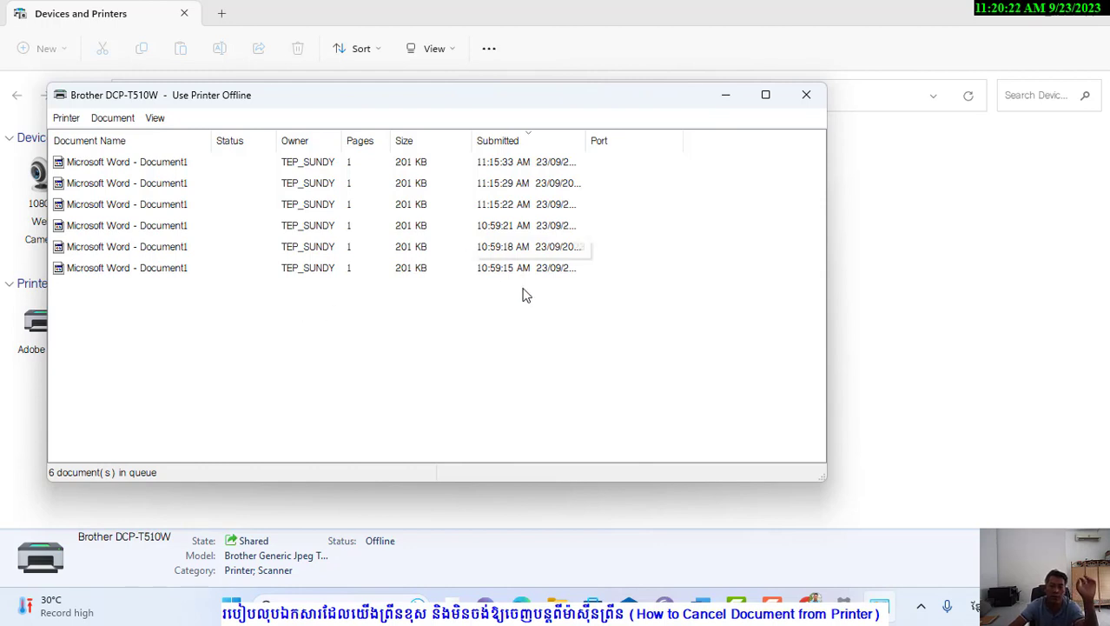
pyautogui.click(106, 169)
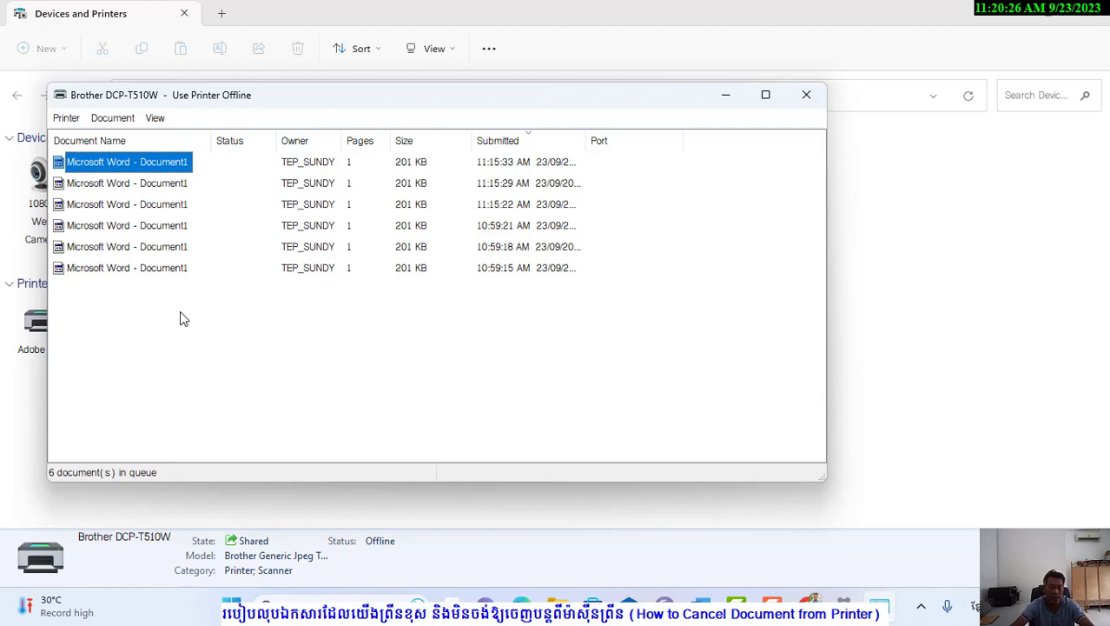
pyautogui.click(124, 272)
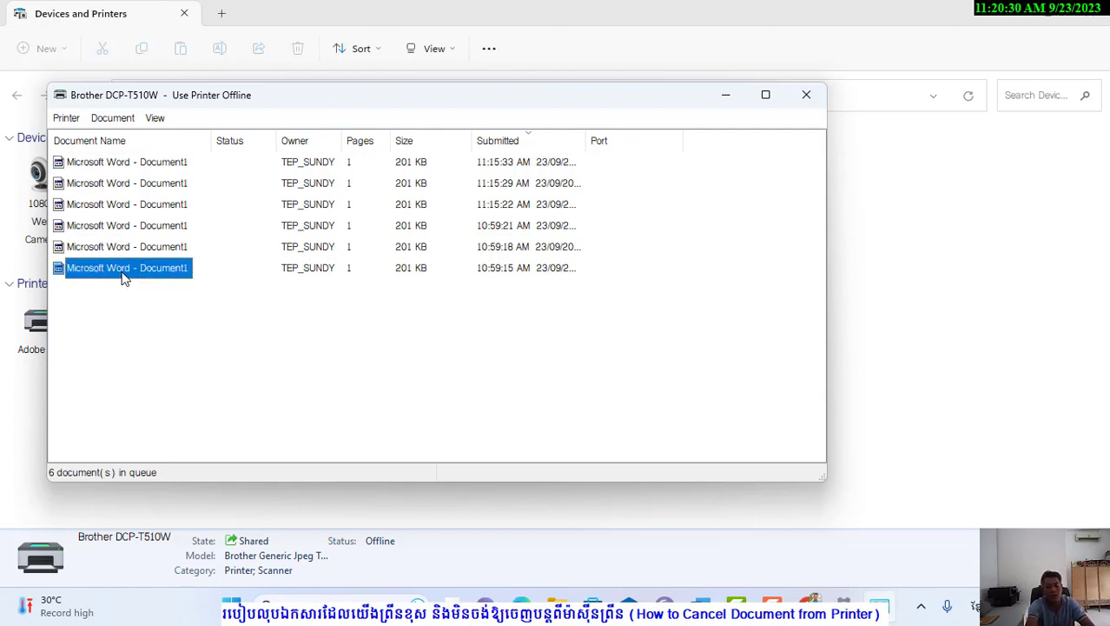
pyautogui.hotkey('ctrl', 'a')
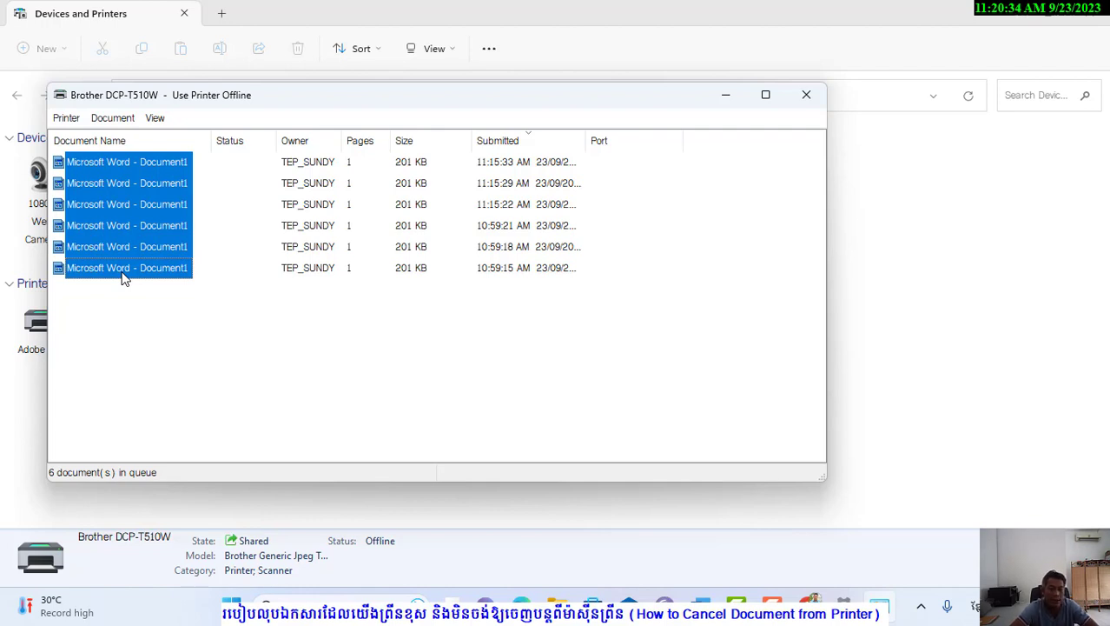
# Show the actions for the selected documents and box Cancel in red without applying it.
pyautogui.rightClick(111, 186)
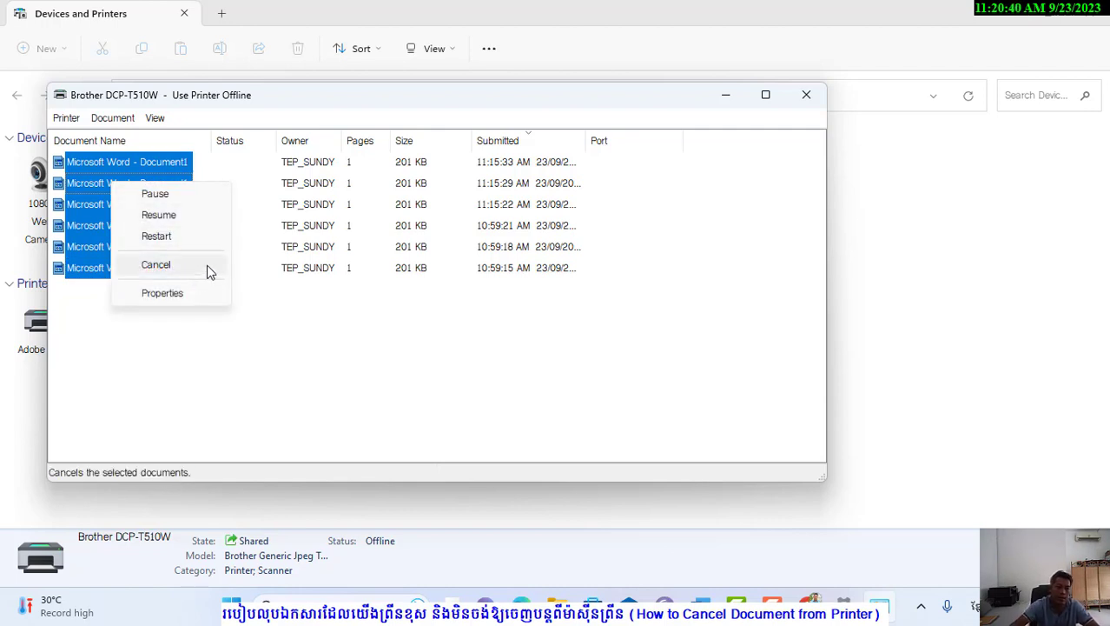
pyautogui.moveTo(121, 249); pyautogui.dragTo(223, 281)
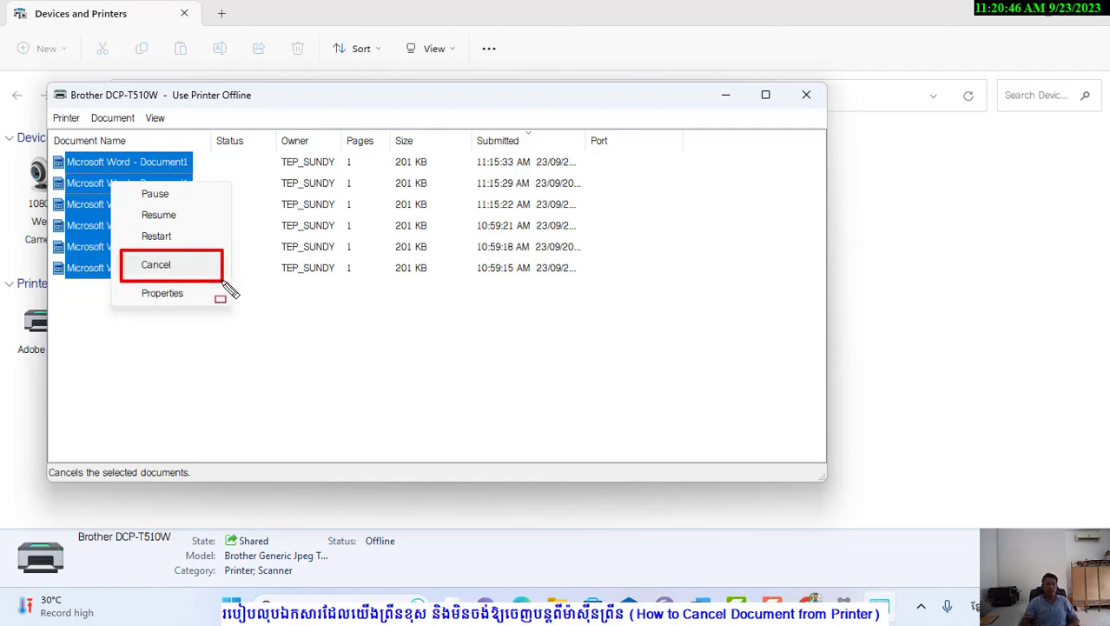
pyautogui.press('Escape')
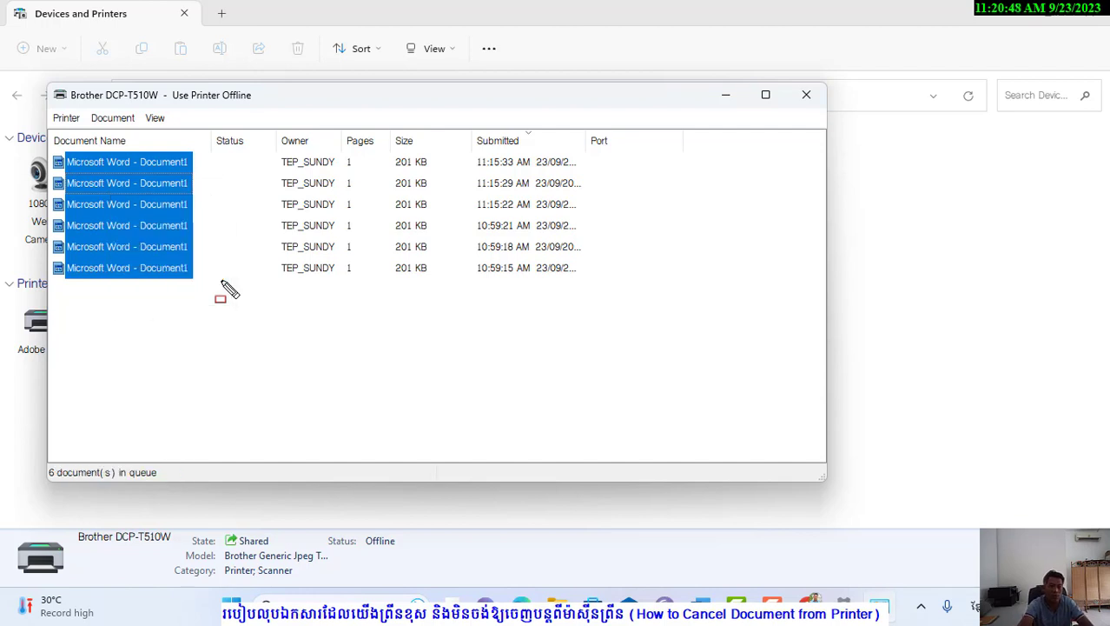
# Cancel all the selected documents, marking Yes in red before confirming, and close the print queue window.
pyautogui.hotkey('shift', 'F10')
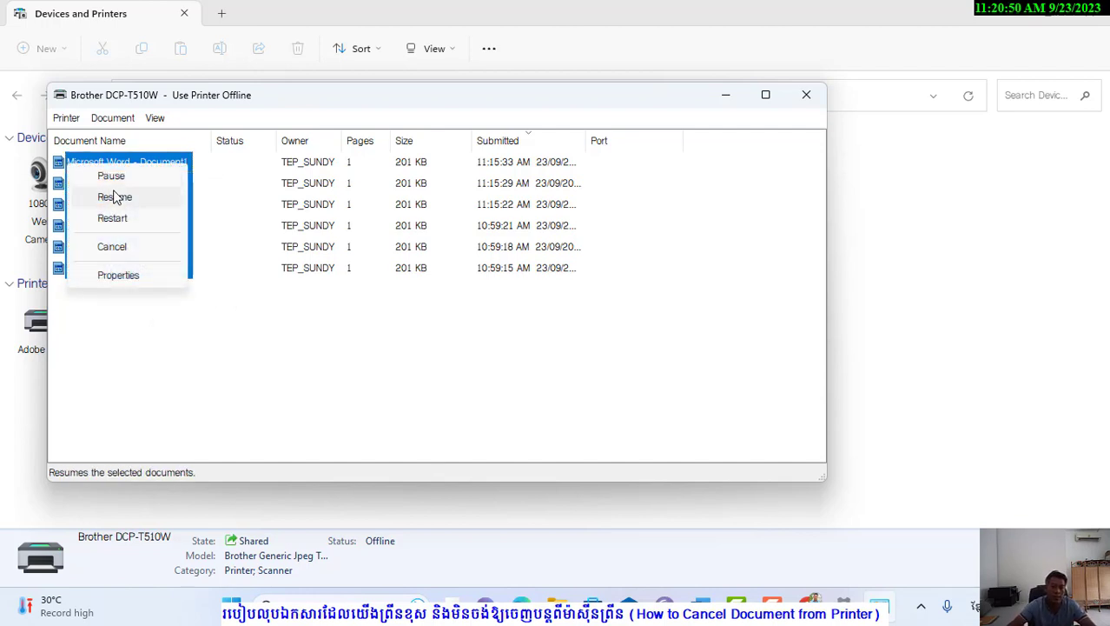
pyautogui.click(141, 249)
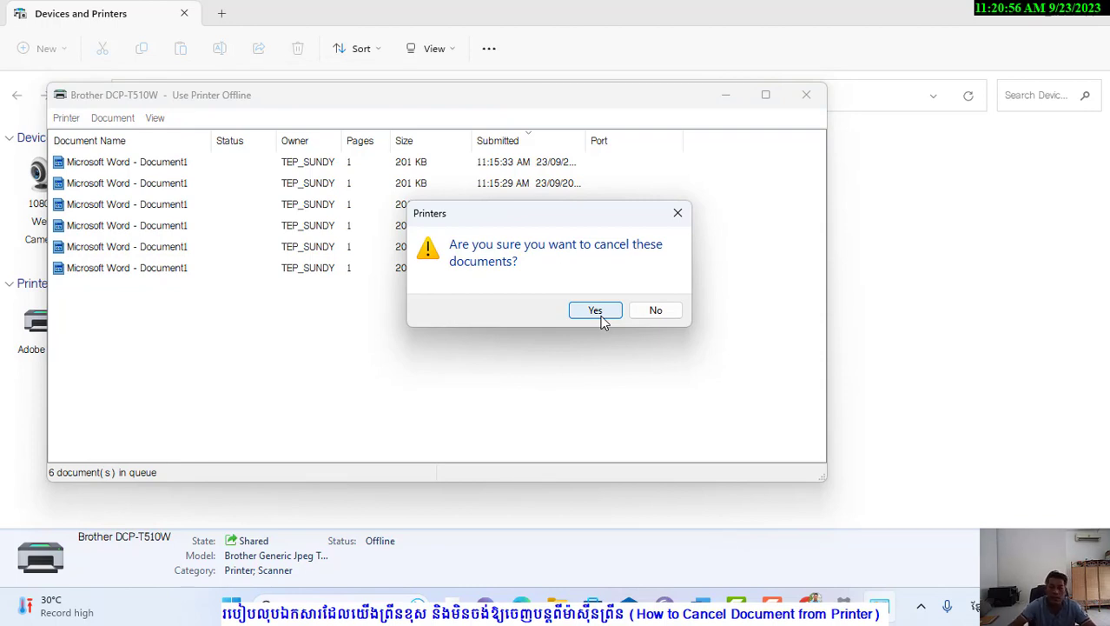
pyautogui.moveTo(560, 295); pyautogui.dragTo(626, 327)
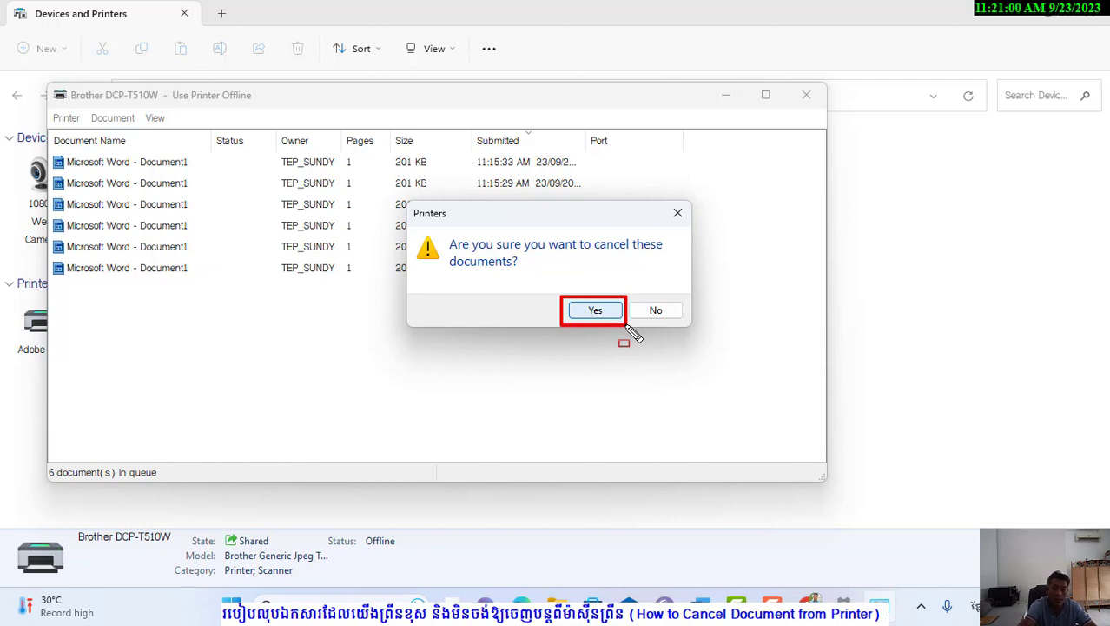
pyautogui.click(607, 314)
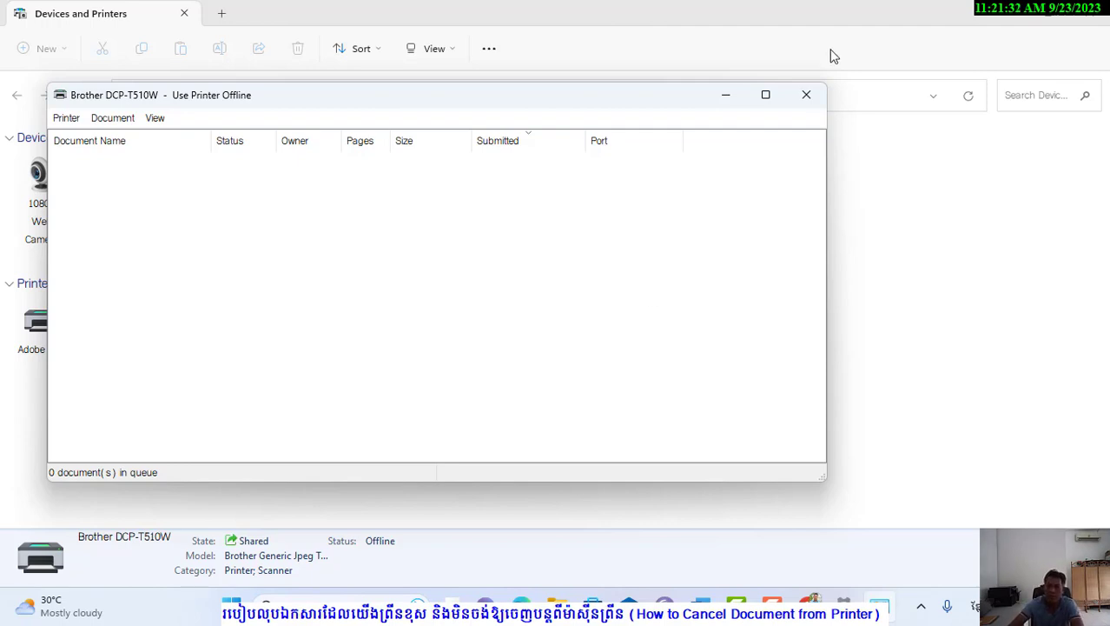
pyautogui.click(815, 95)
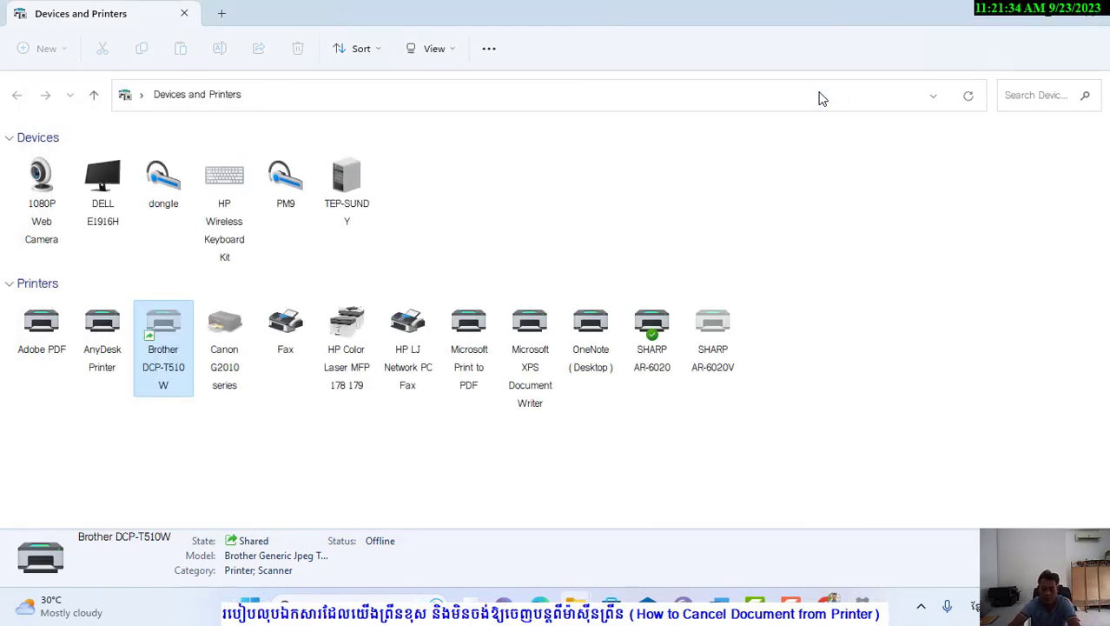